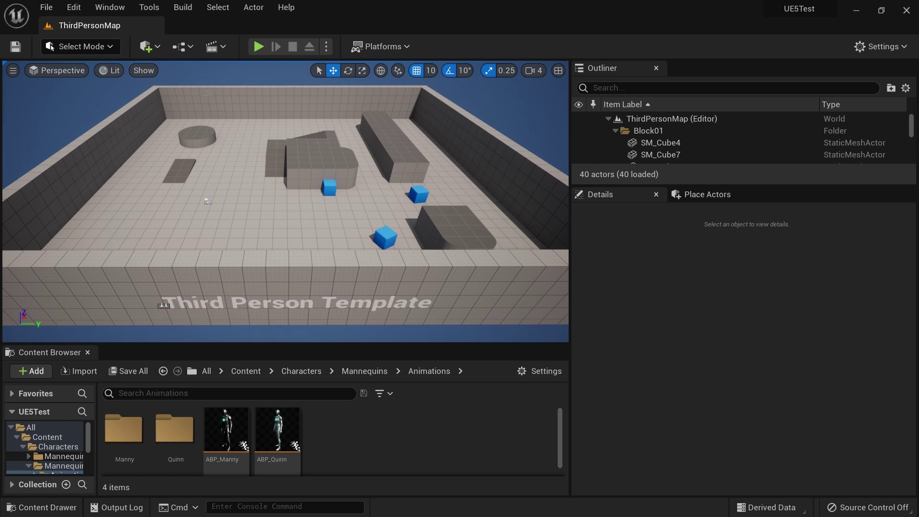
Search the project settings for "virtual" and check the virtual texture options under Engine - Rendering
click(70, 11)
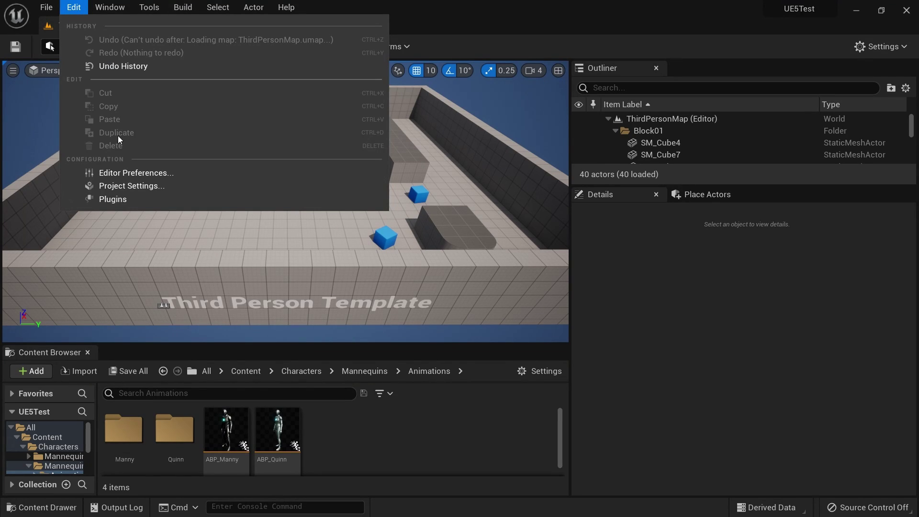
click(123, 188)
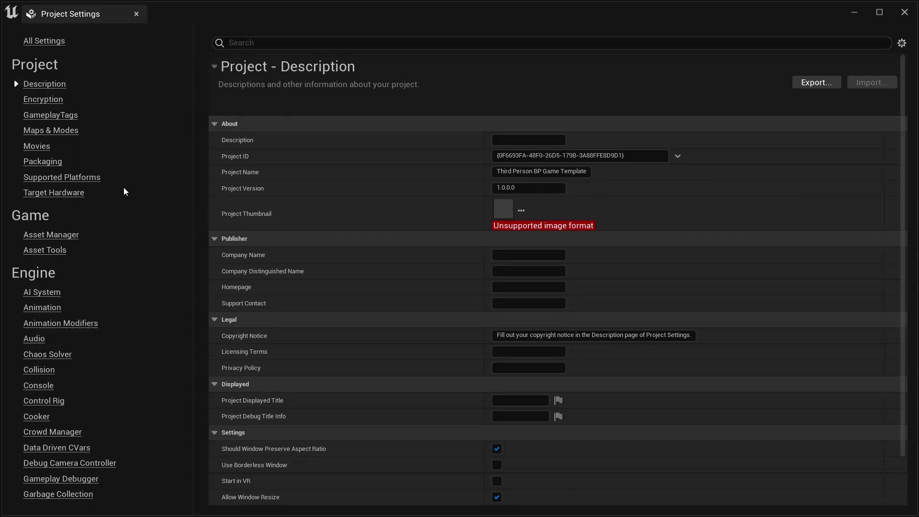
click(276, 45)
text(r)
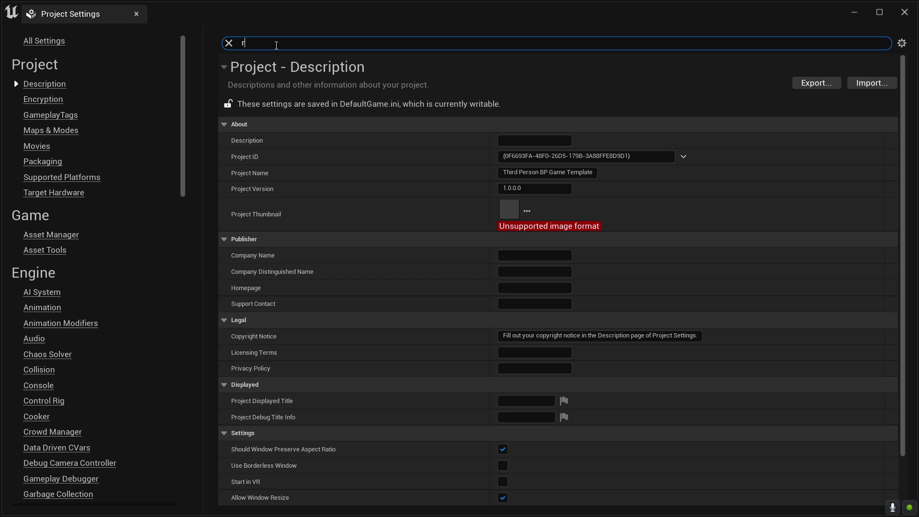
text(vt)
key(BackSpace)
key(BackSpace)
key(BackSpace)
text(render)
key(BackSpace)
key(BackSpace)
key(BackSpace)
key(BackSpace)
key(BackSpace)
key(BackSpace)
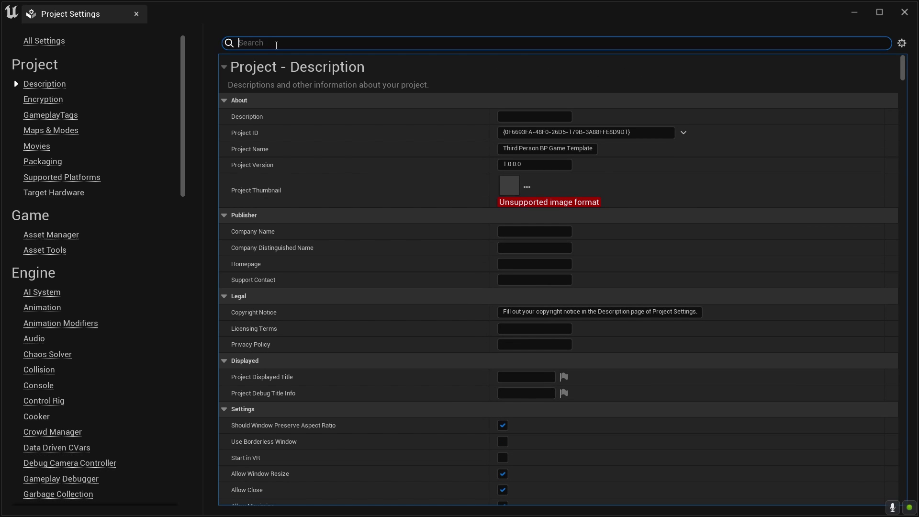
text(vu)
key(BackSpace)
text(irtual)
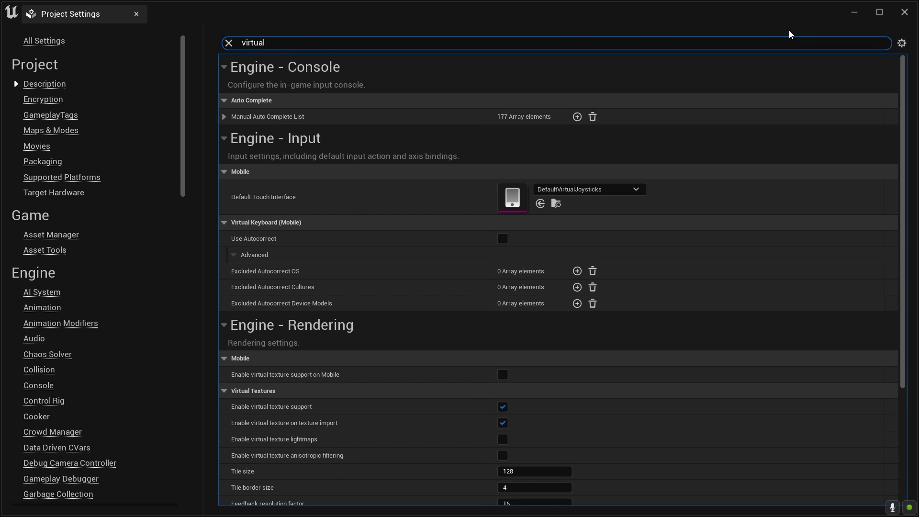
click(136, 14)
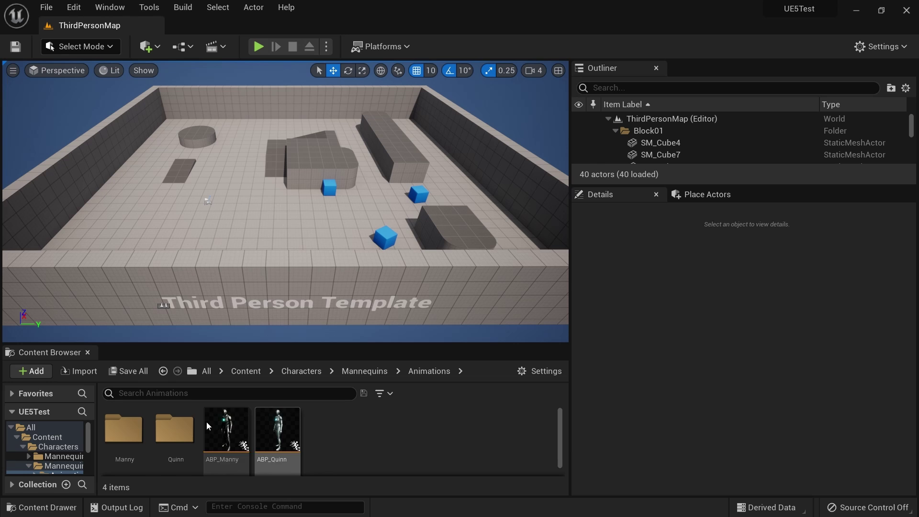
Create a new level from the Empty Open World template
click(78, 46)
click(72, 47)
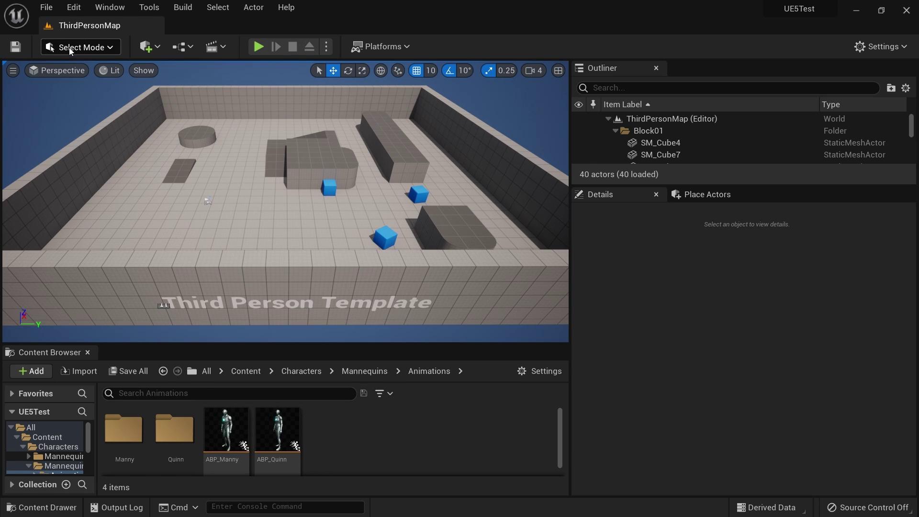
click(46, 7)
click(82, 37)
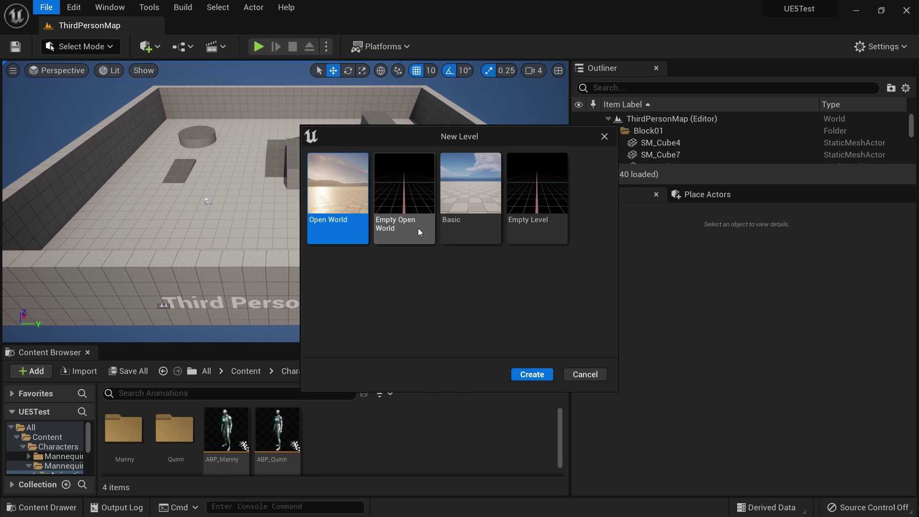
click(393, 230)
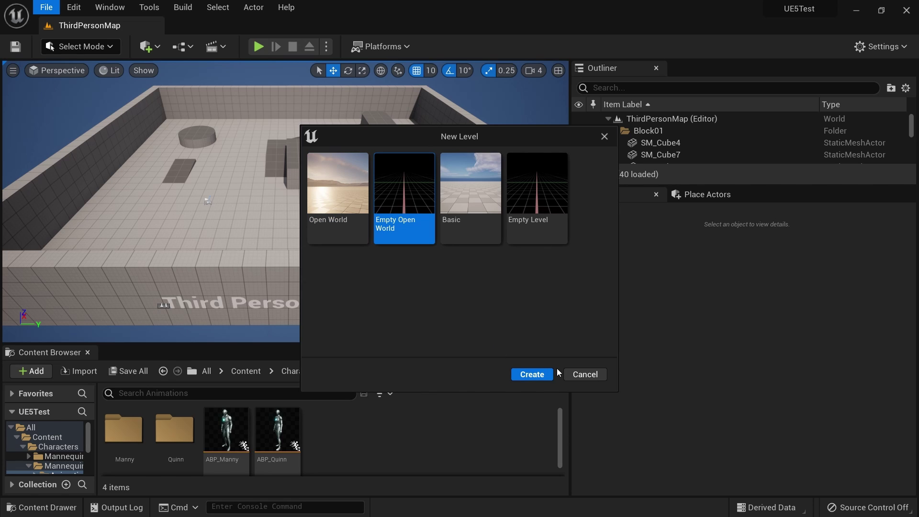
click(527, 377)
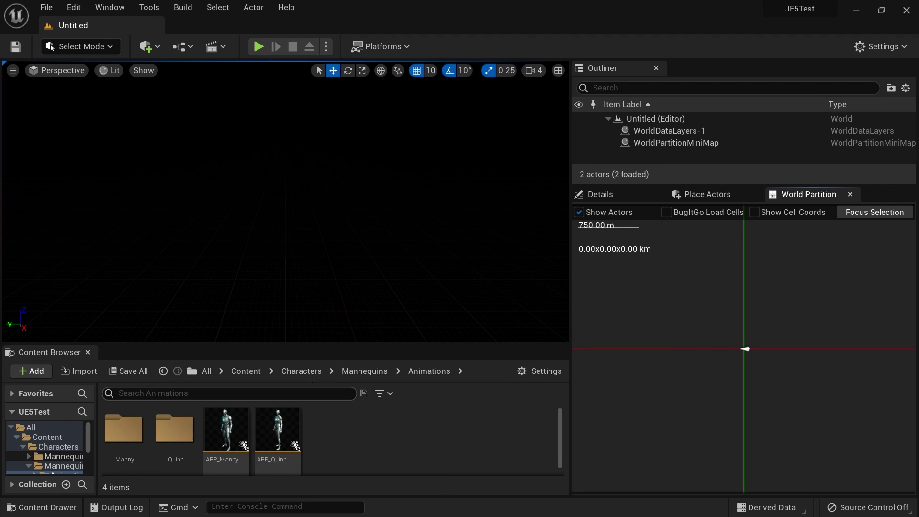
Save the current level in the Content folder under the name New_WP
click(46, 7)
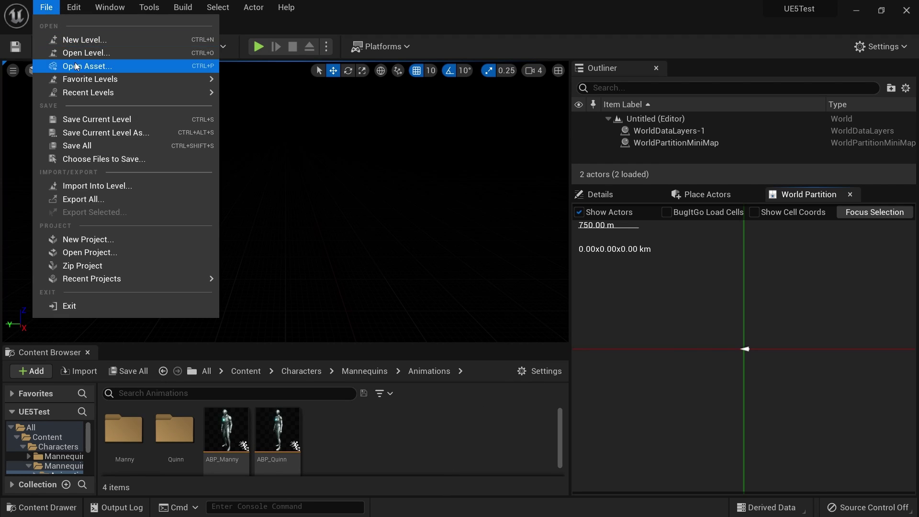
click(85, 120)
click(166, 124)
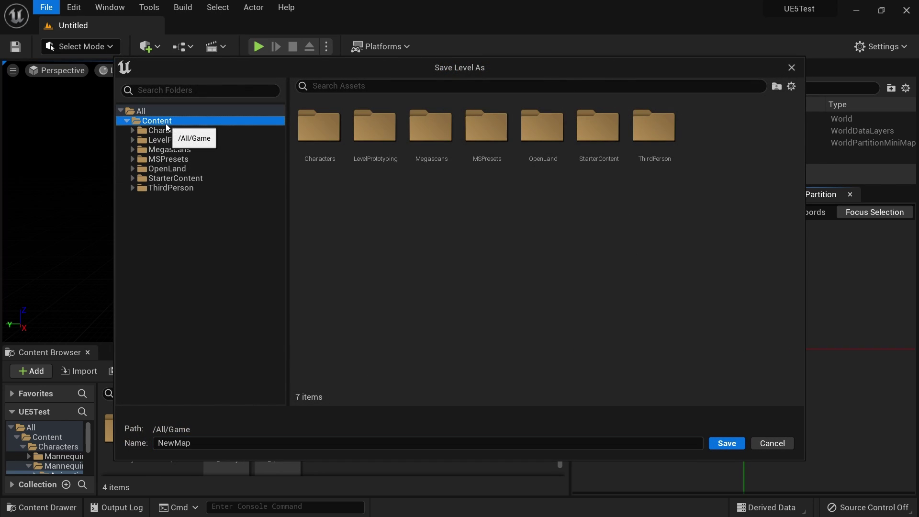
click(195, 442)
text(New)
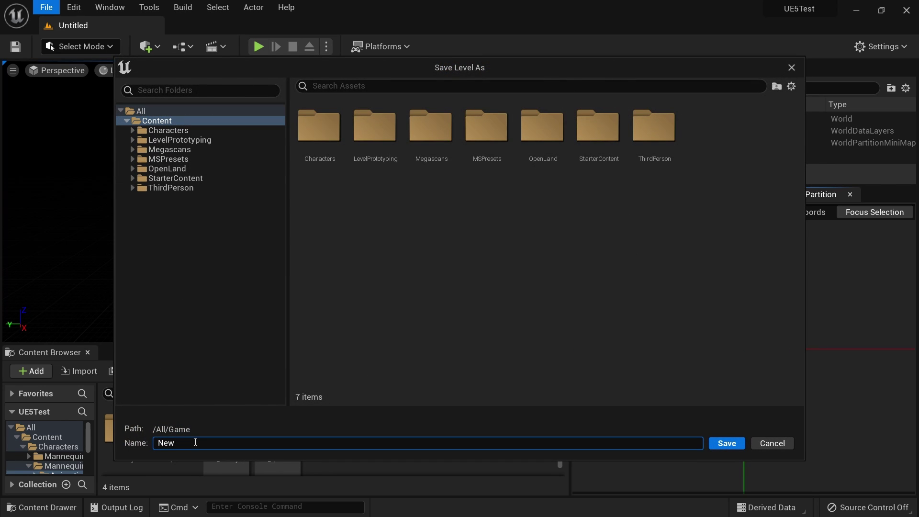
text(_WP)
key(Return)
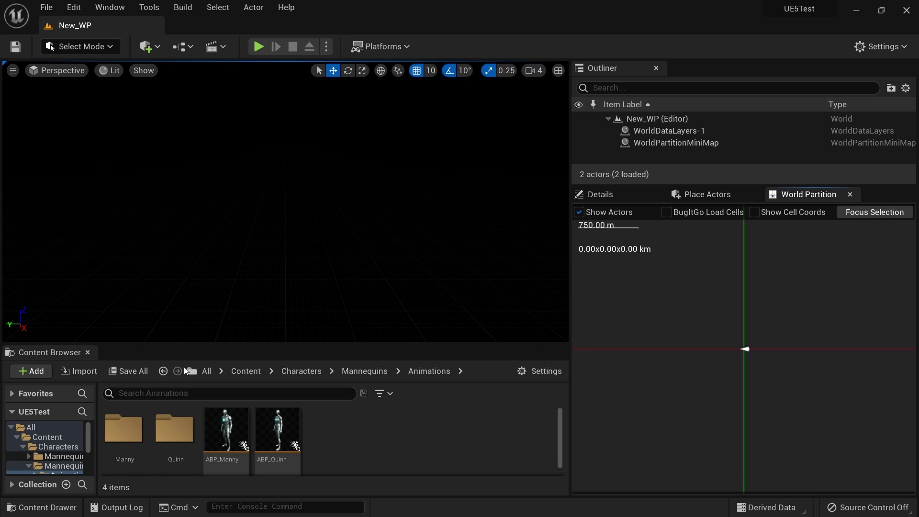
Search all content for "suns", place the SunSky asset in the level, and look through its components
click(30, 426)
click(151, 400)
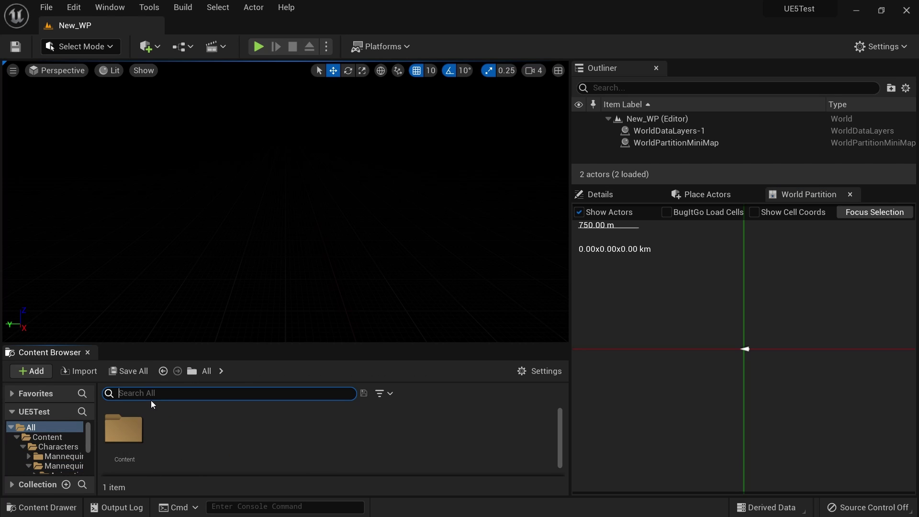
text(suns)
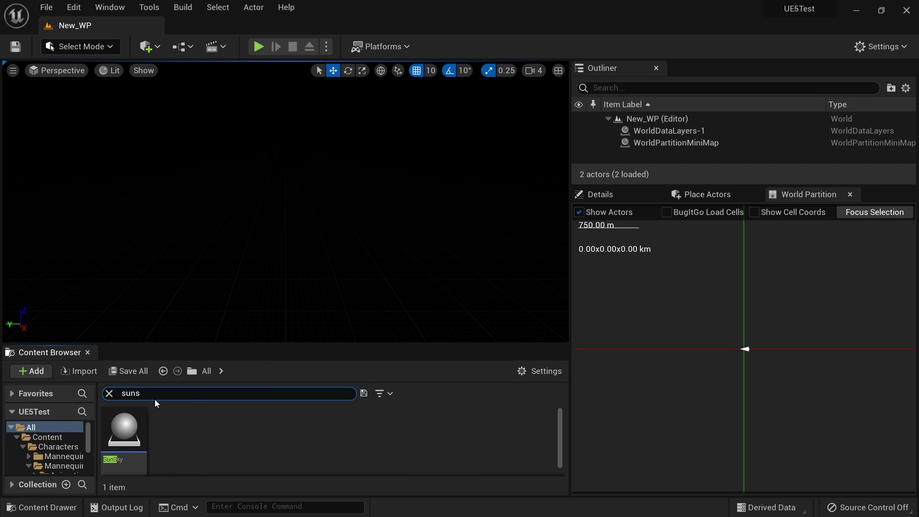
drag(131, 435, 147, 243)
right_drag(302, 300, 351, 273)
mouse_move(277, 286)
right_down()
mouse_move(278, 268)
mouse_move(277, 285)
right_up()
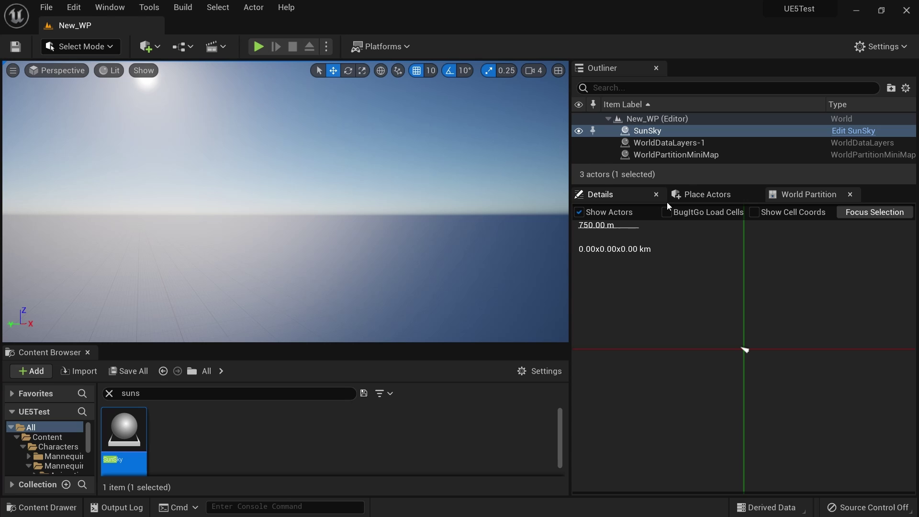
click(623, 194)
scroll(637, 260, down, 3)
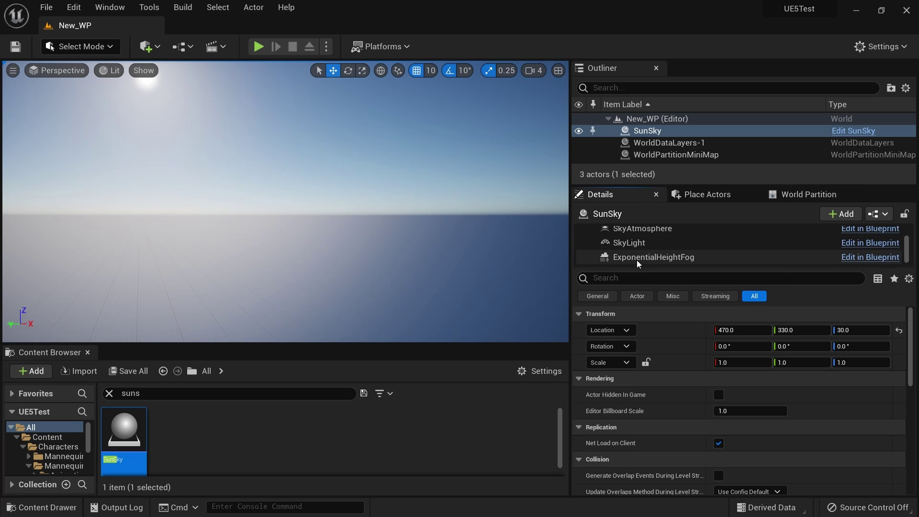
scroll(637, 259, up, 3)
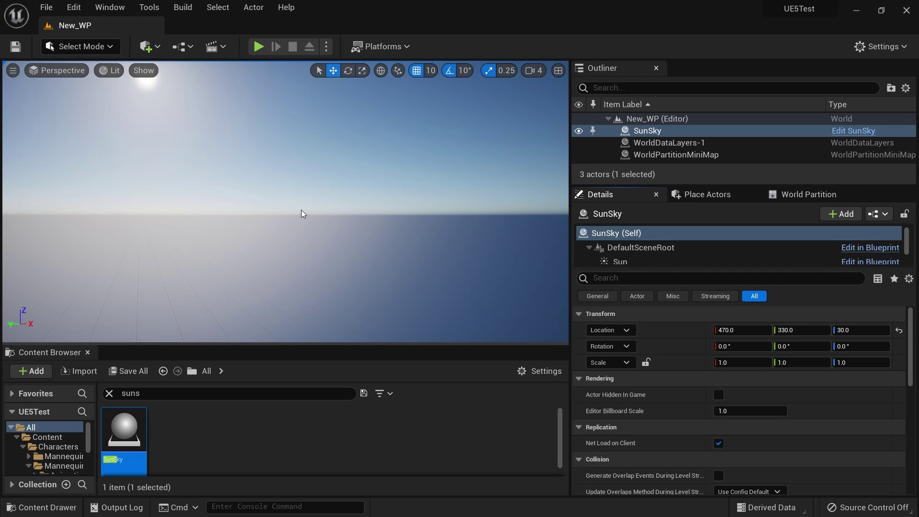
Switch to Landscape mode with a wider landscape panel and set the new landscape to import from a file
click(76, 49)
click(107, 78)
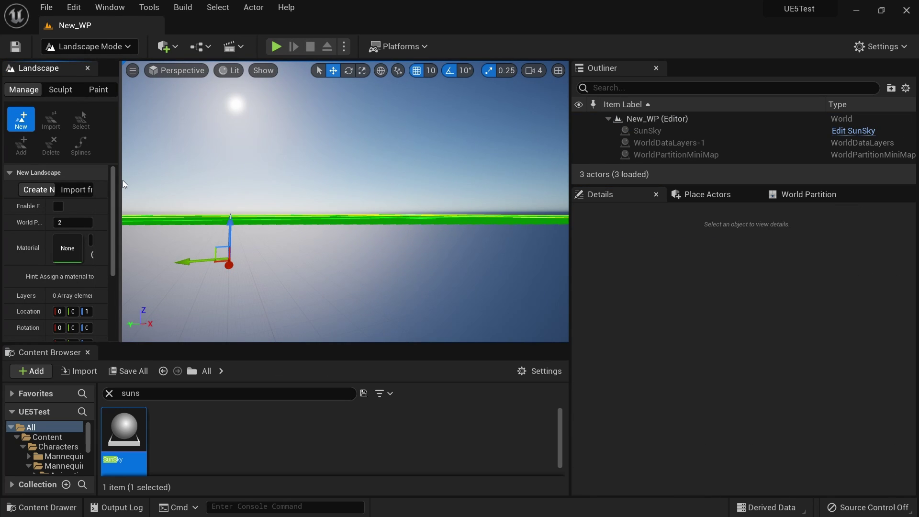
drag(124, 185, 282, 187)
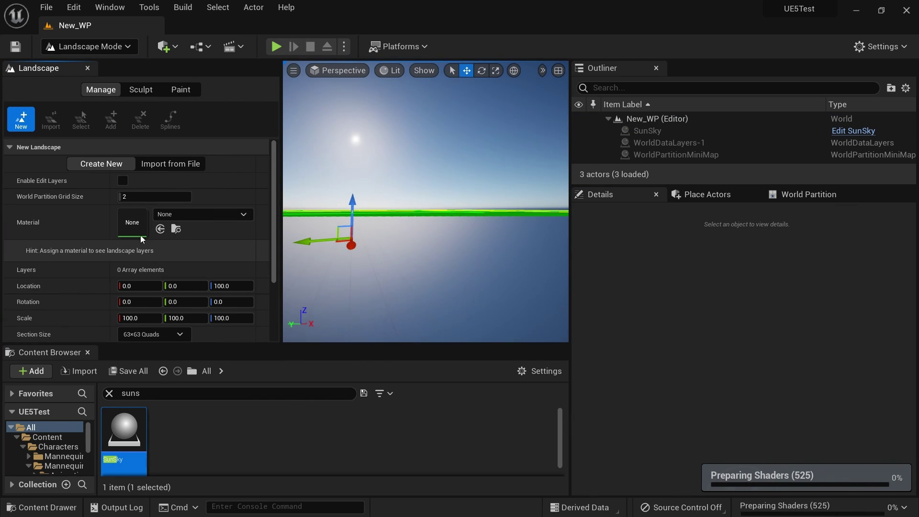
click(159, 167)
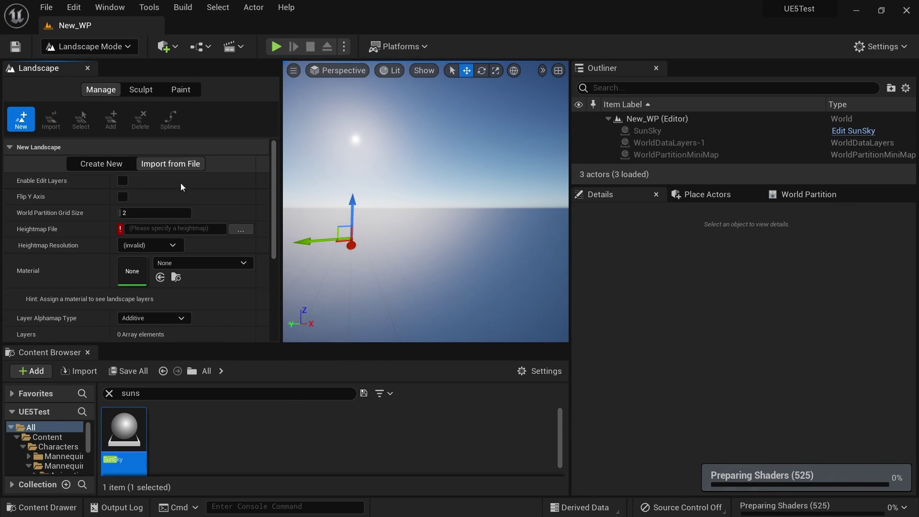
Load demo-heightmap (1).png from the Downloads folder as the new landscape's heightmap file
click(245, 228)
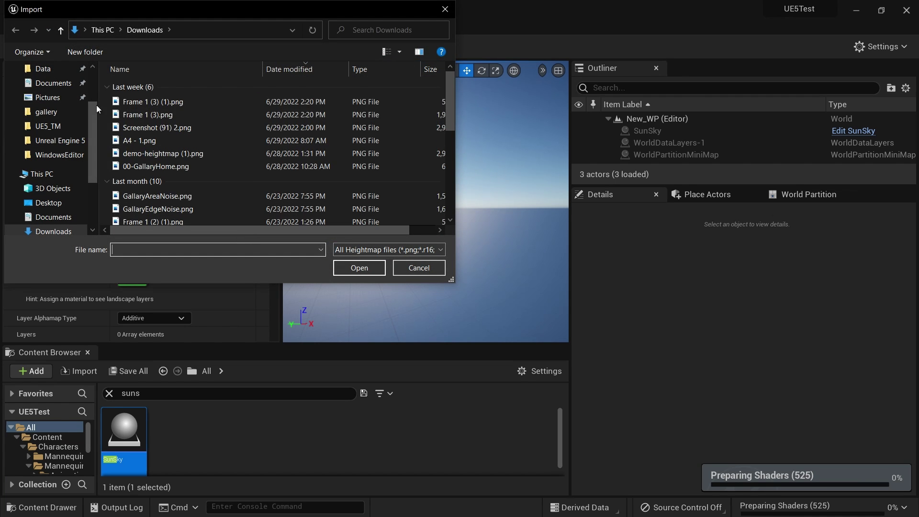
click(53, 83)
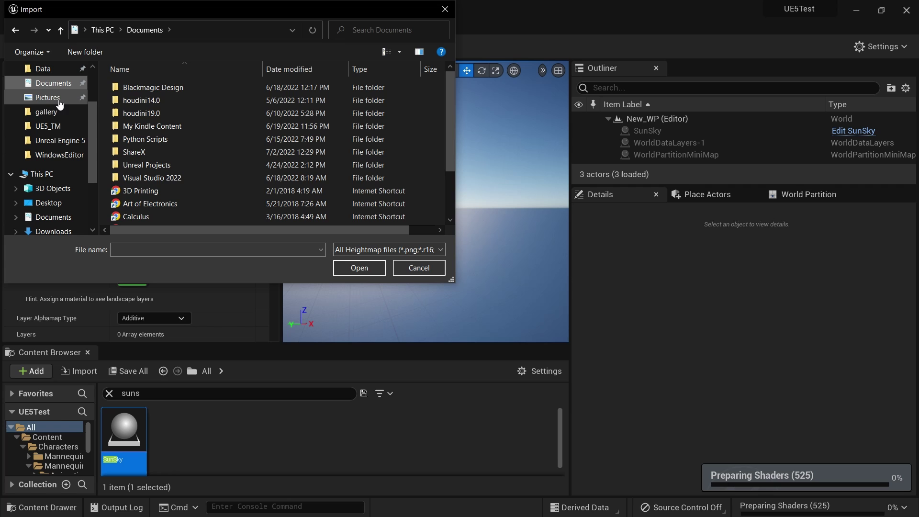
scroll(62, 111, up, 2)
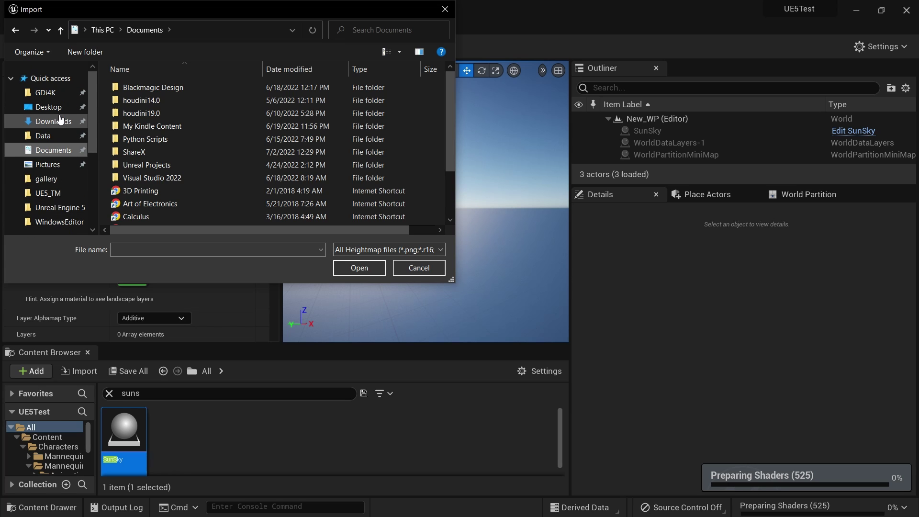
click(60, 122)
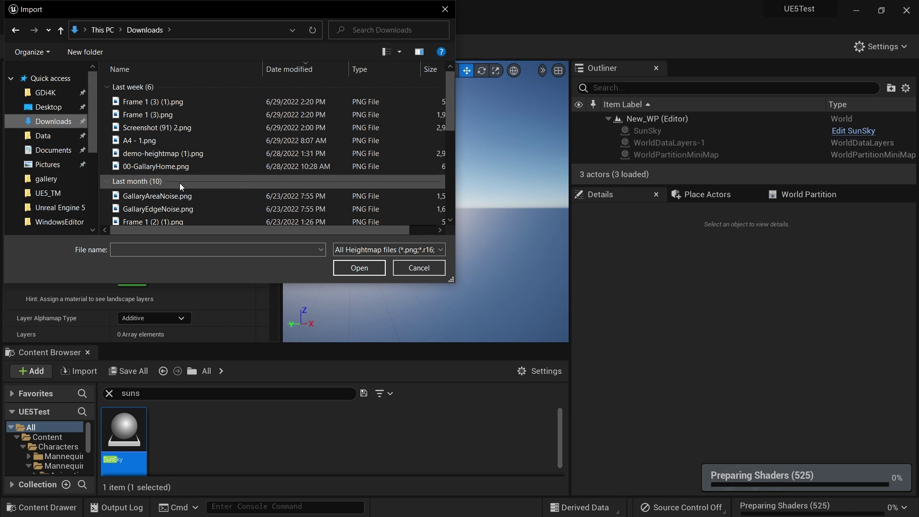
click(178, 154)
double_click(177, 155)
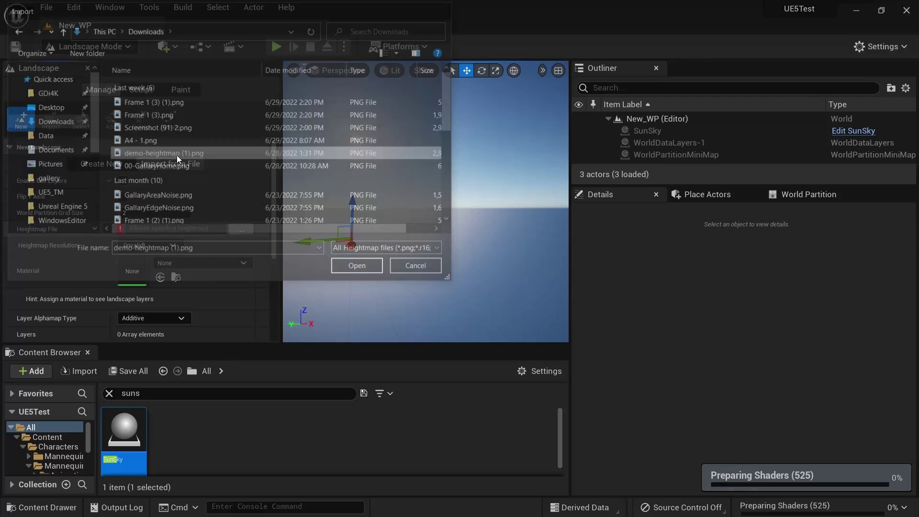
Widen the viewport and set the camera speed to 8 to view the landscape preview grid from above
scroll(331, 226, down, 2)
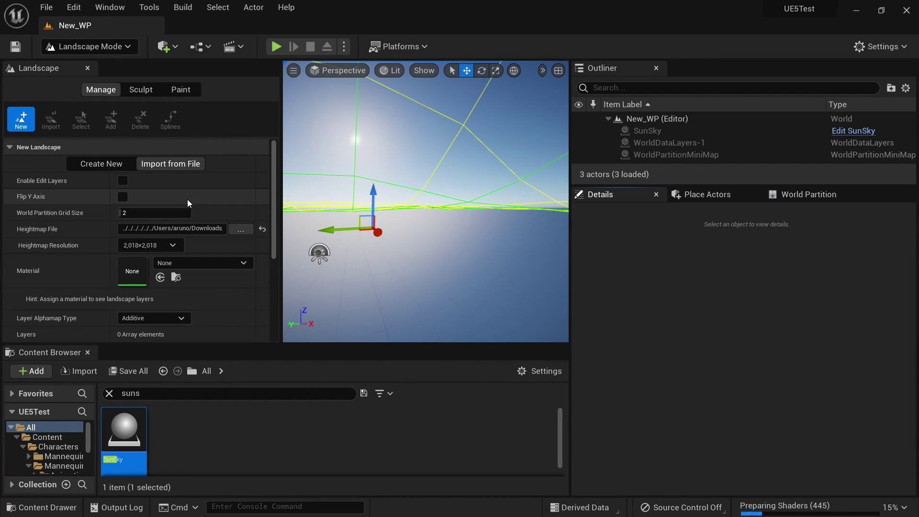
scroll(437, 239, down, 3)
right_drag(437, 239, 438, 258)
right_drag(376, 252, 566, 87)
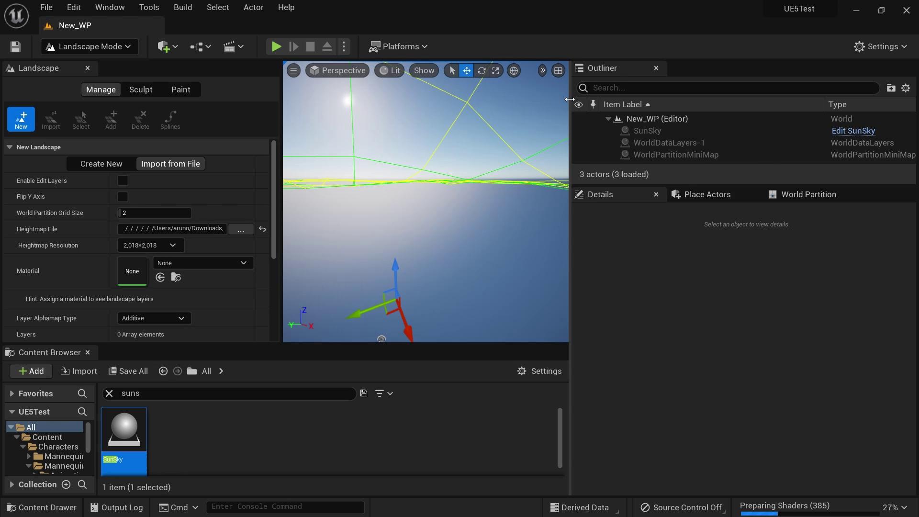
drag(570, 101, 911, 98)
click(817, 71)
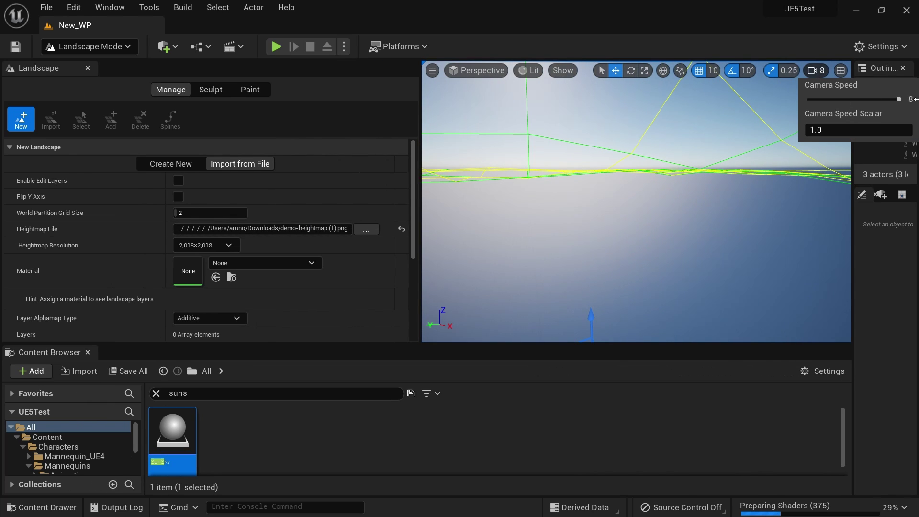
right_drag(718, 167, 708, 230)
right_drag(660, 137, 661, 192)
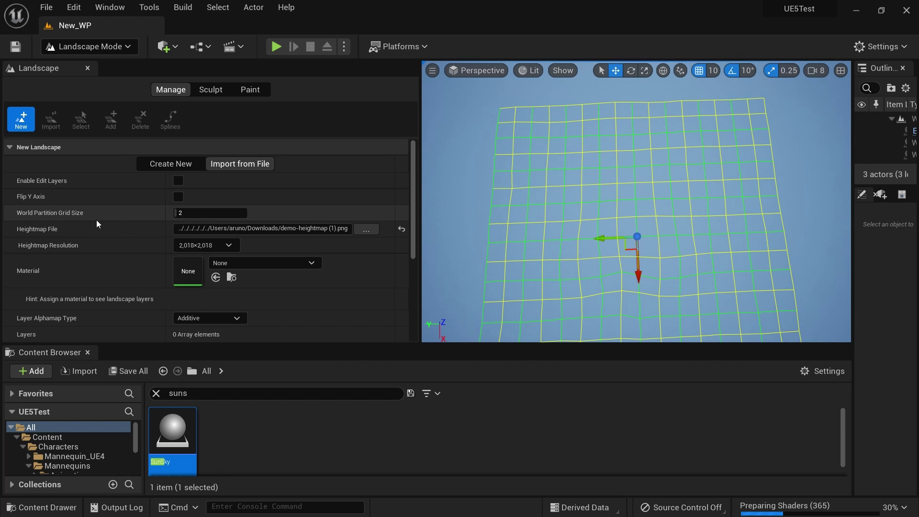
Set the new landscape's World Partition Grid Size to 4 and inspect the preview grid from another angle
click(200, 217)
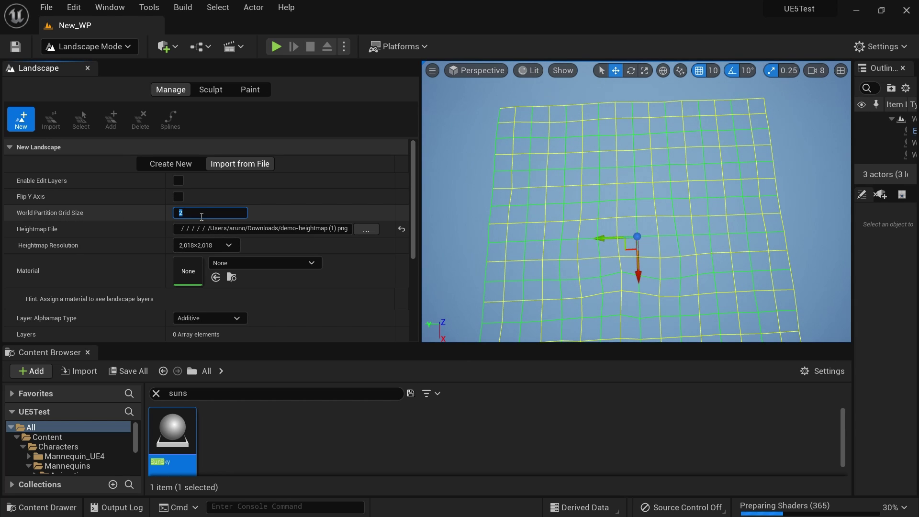
text(4)
key(Return)
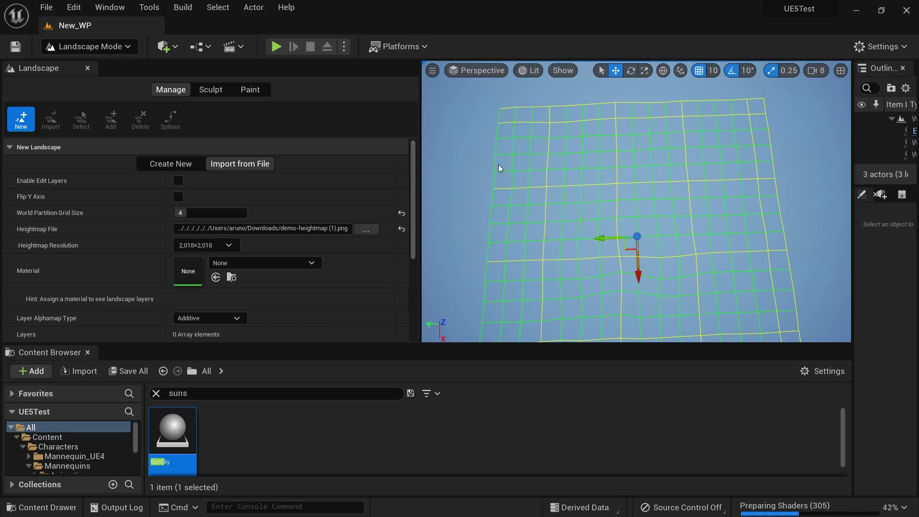
alt+drag(498, 168, 660, 177)
right_drag(560, 178, 543, 182)
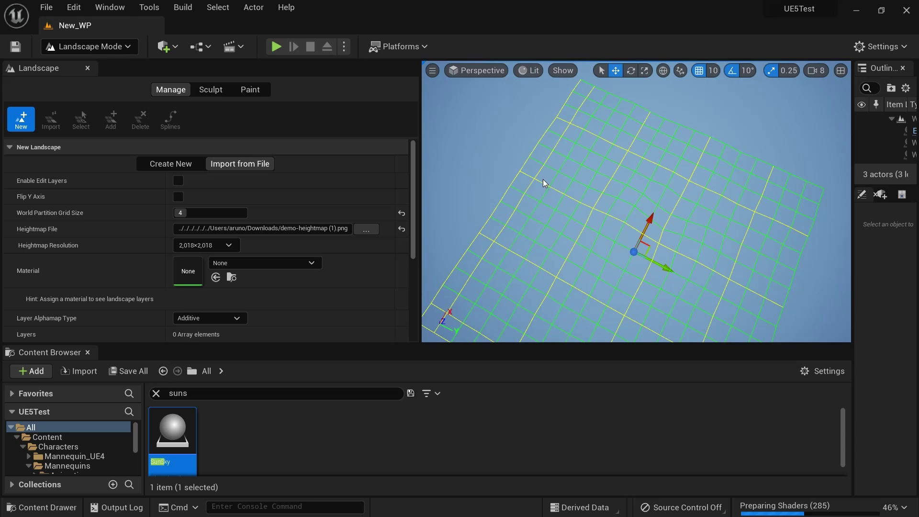
Assign MI_OpenLand_Theme_Default as the new landscape's material and import the landscape from the heightmap
click(259, 264)
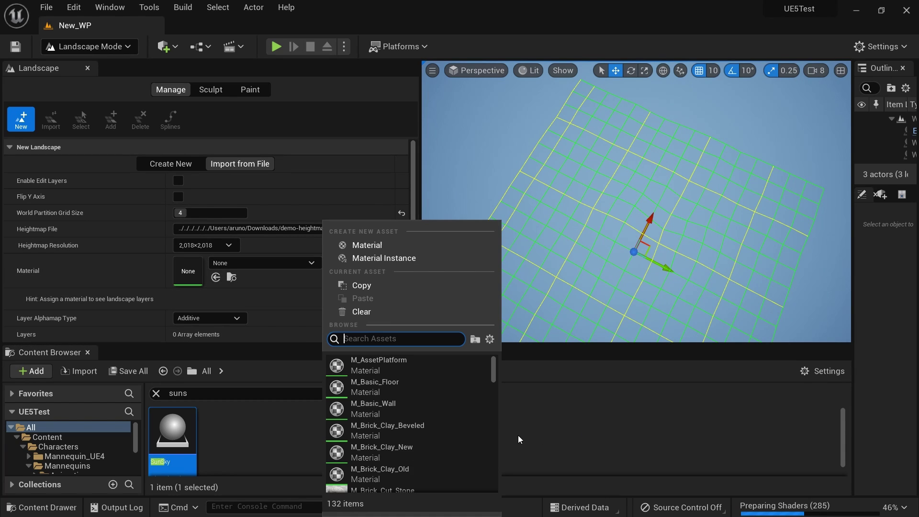
text(M_)
key(BackSpace)
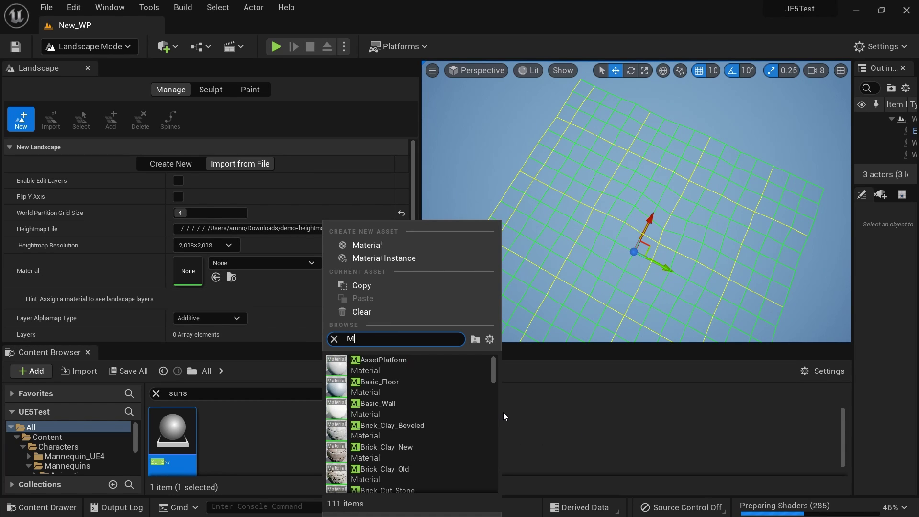
text(I_Open)
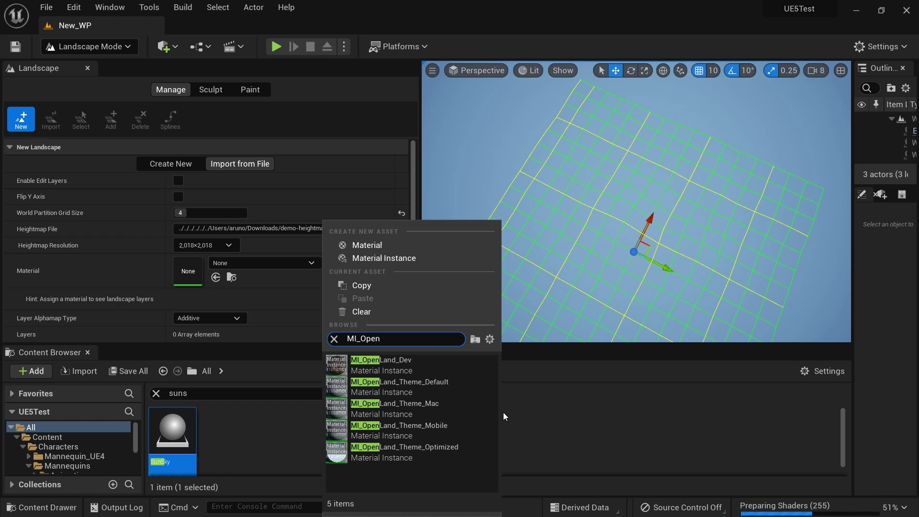
click(424, 391)
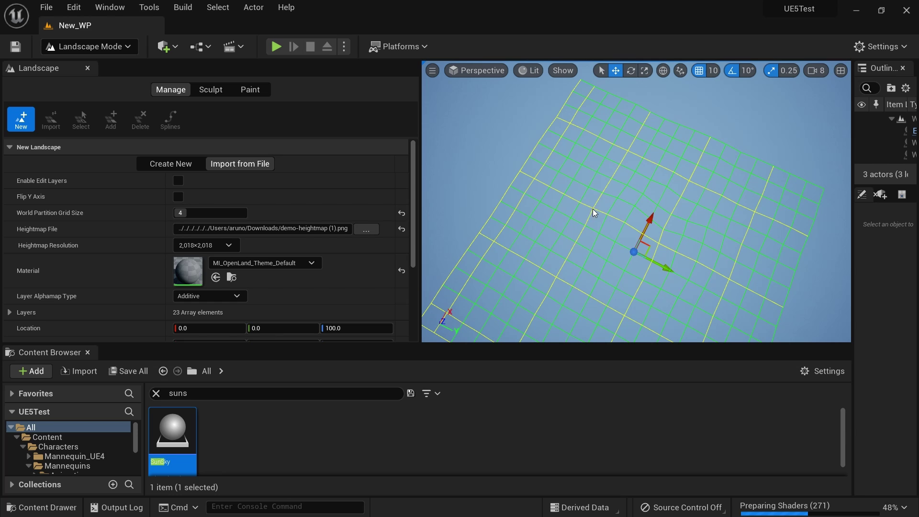
drag(412, 209, 411, 287)
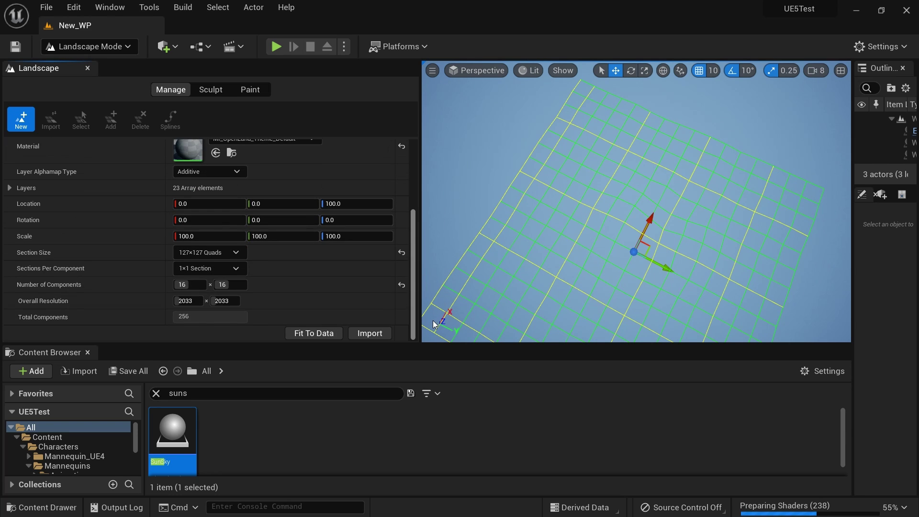
click(382, 338)
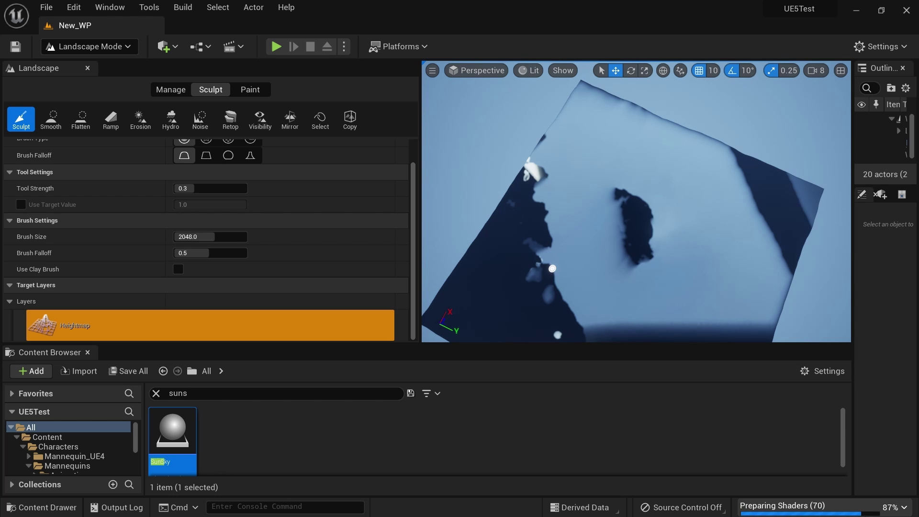
Assign AutoForest_LayerInfo as the layer info of the landscape's AutoForest paint layer
click(250, 89)
scroll(136, 259, down, 2)
click(131, 290)
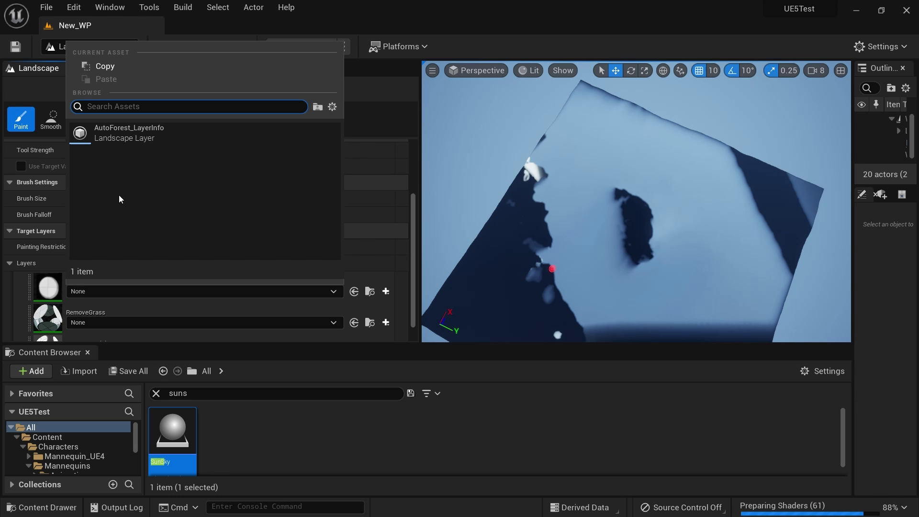
click(132, 135)
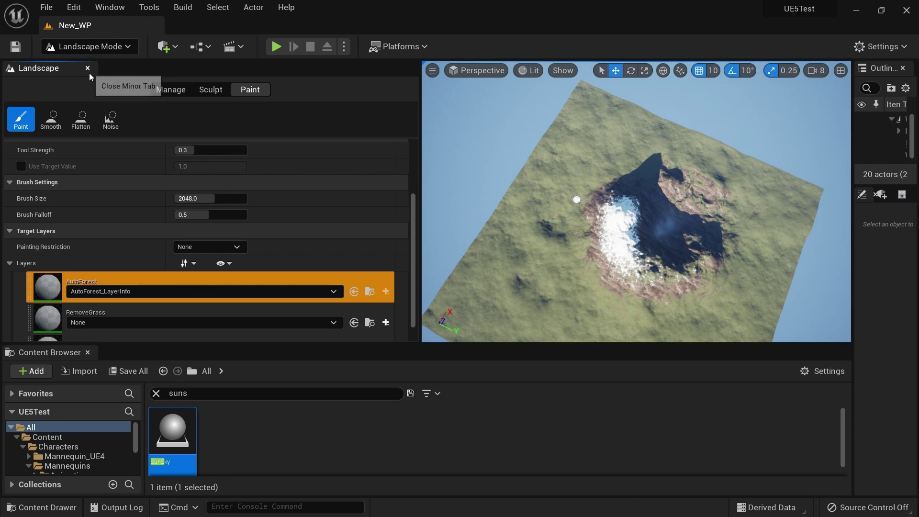
Return to Selection mode and save the level after inspecting the imported terrain around the mountain
click(87, 47)
key(Escape)
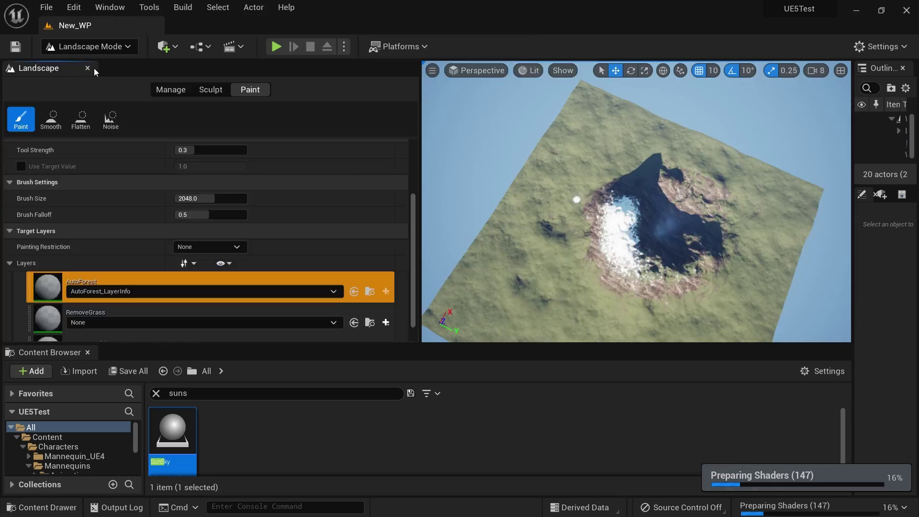
click(94, 68)
right_drag(449, 149, 448, 102)
key(w)
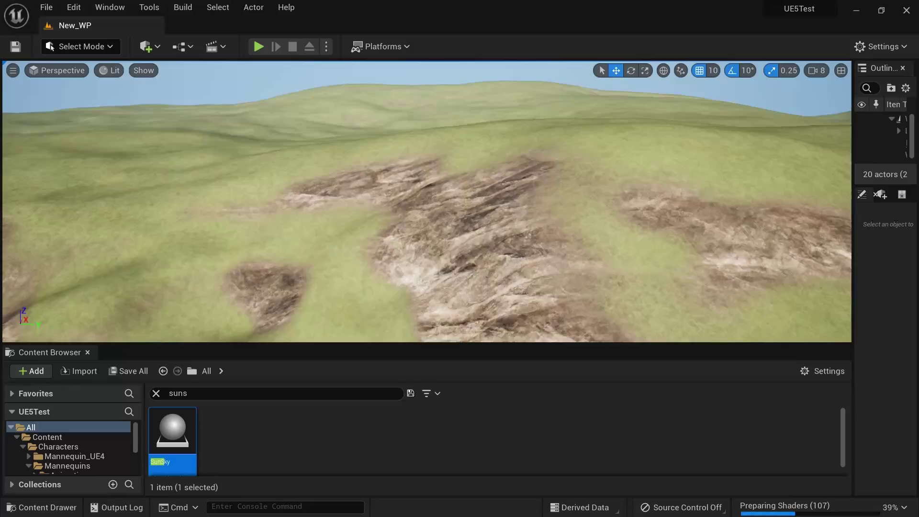
right_drag(449, 191, 292, 224)
key(e)
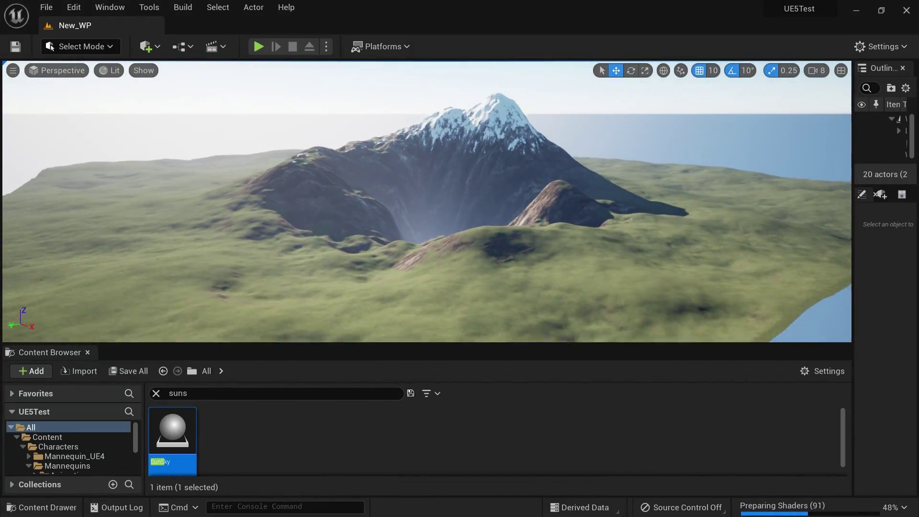
right_drag(600, 77, 168, 80)
key(ctrl+s)
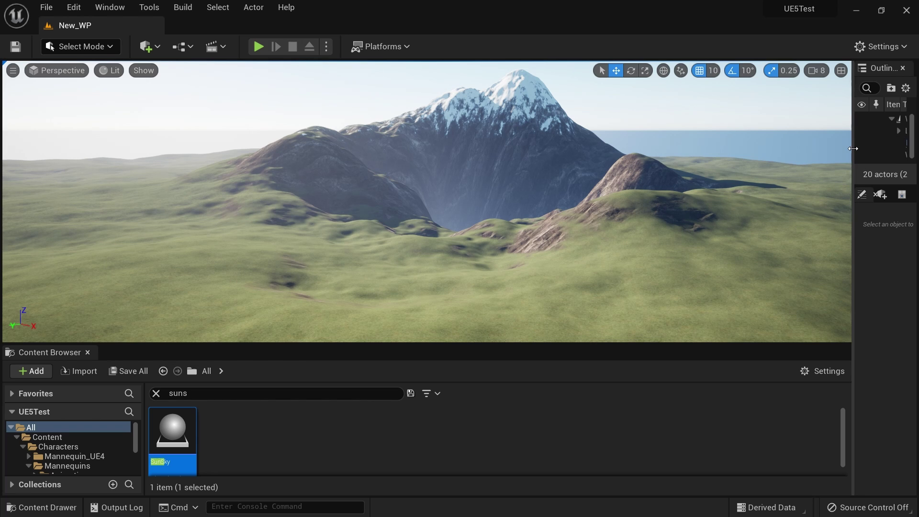
Widen the Outliner and Details area, clear the asset search and browse to the Content > OpenLand > Widgets folder
drag(852, 146, 642, 146)
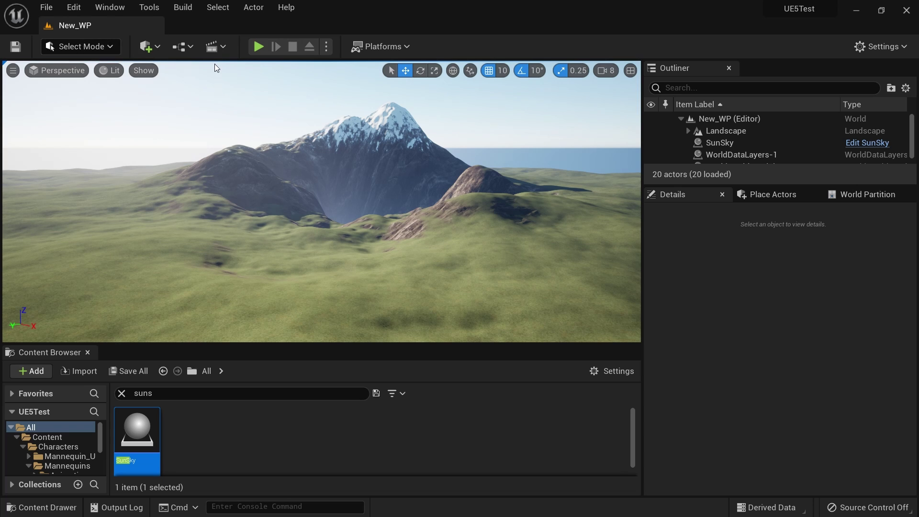
click(121, 393)
double_click(136, 428)
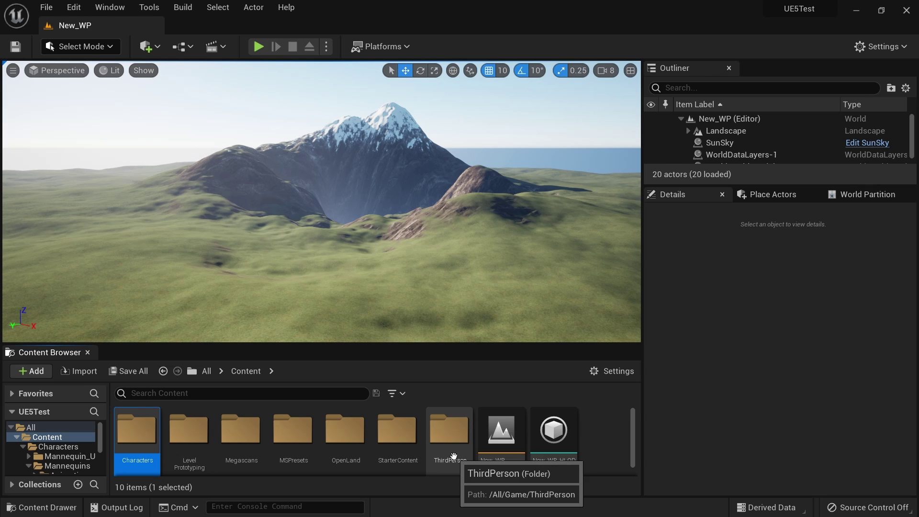
double_click(345, 430)
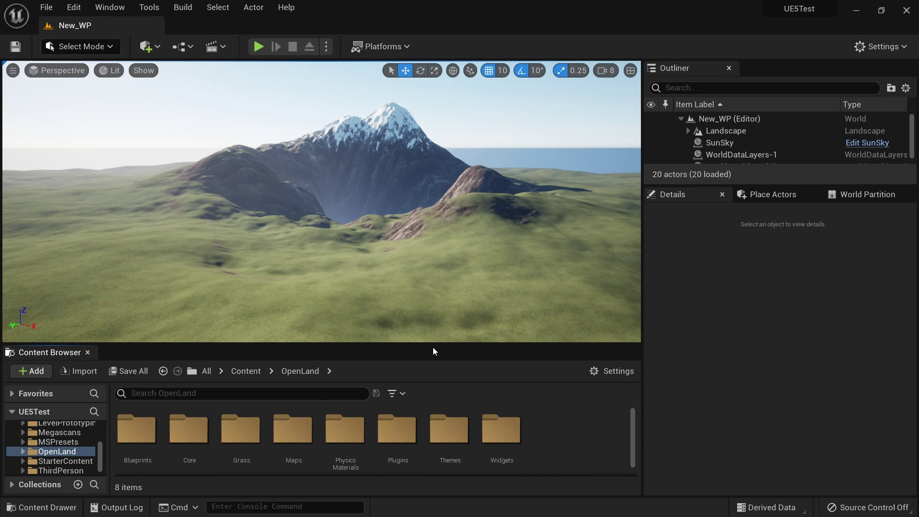
double_click(502, 431)
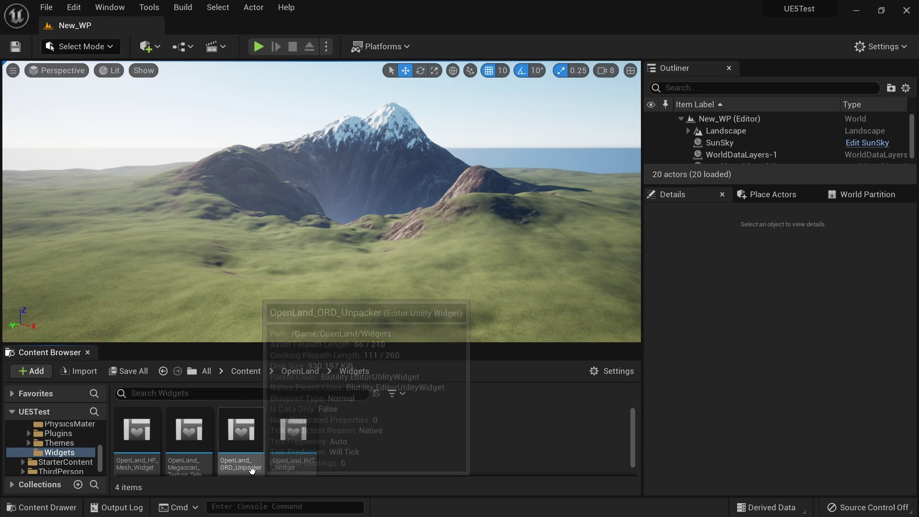
scroll(163, 454, down, 1)
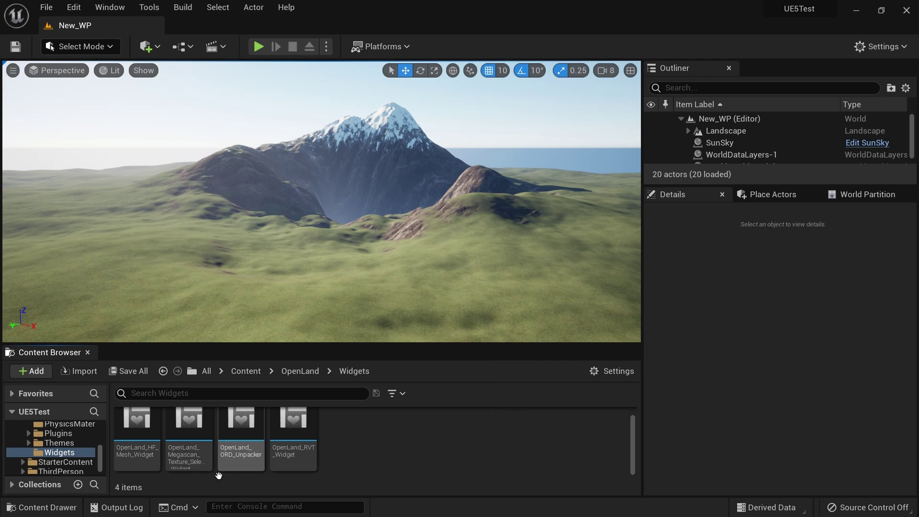
Run the OpenLand_RVT_Widget editor utility and add RVT support with the Landscape as ground actor
click(295, 452)
right_click(295, 453)
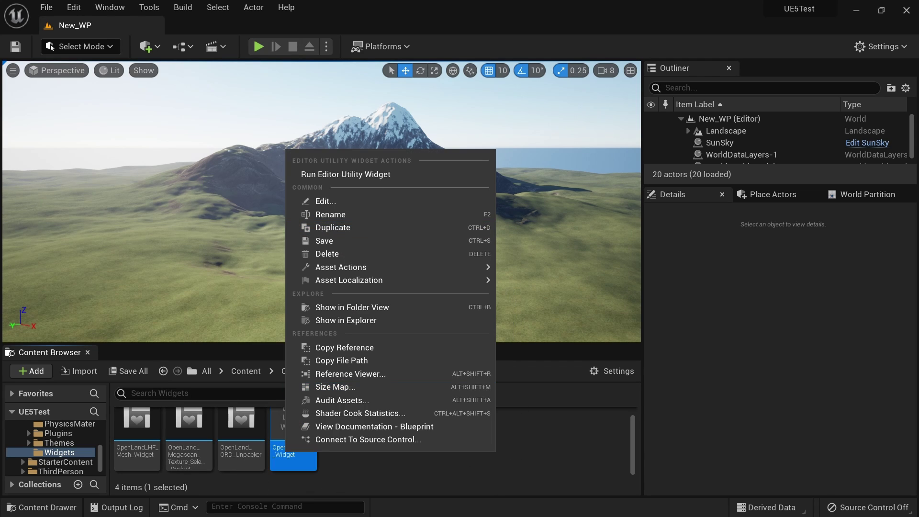
click(345, 174)
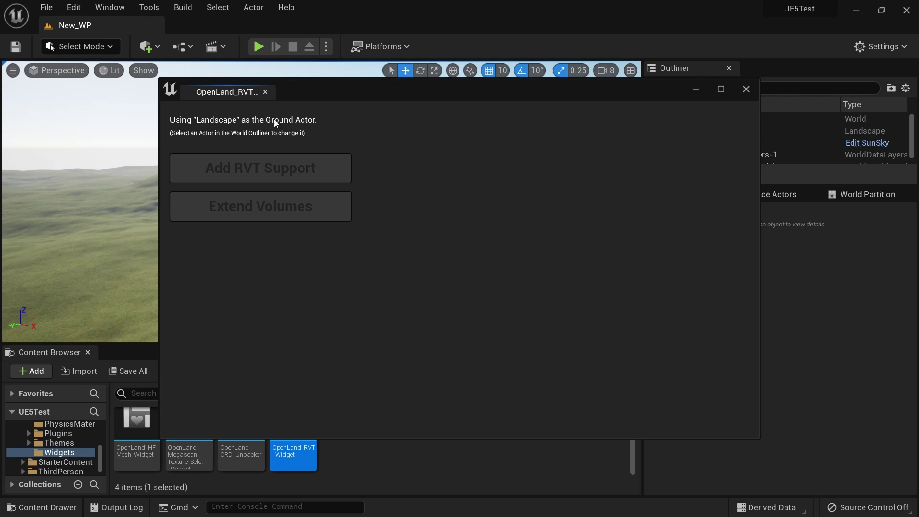
click(235, 171)
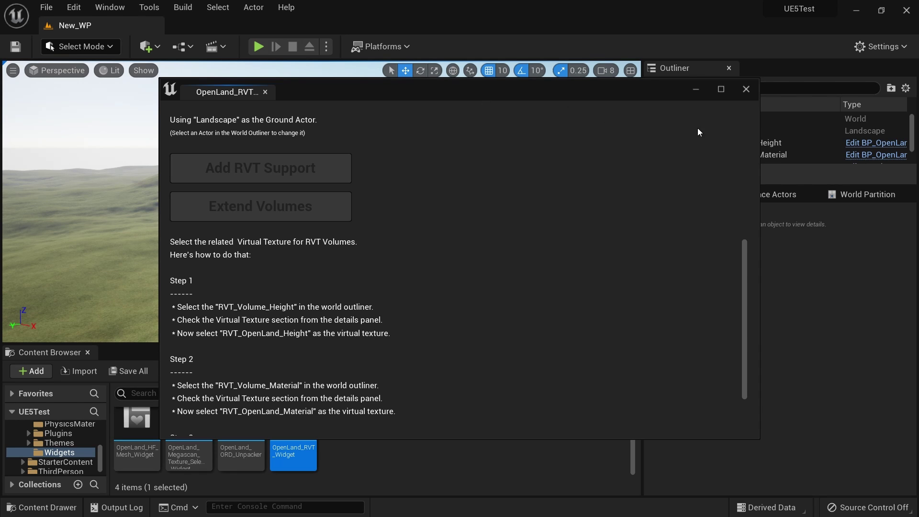
click(746, 90)
Set the virtual texture of the RVT_Volume_Height actor to RVT_OpenLand_Height
scroll(764, 144, down, 3)
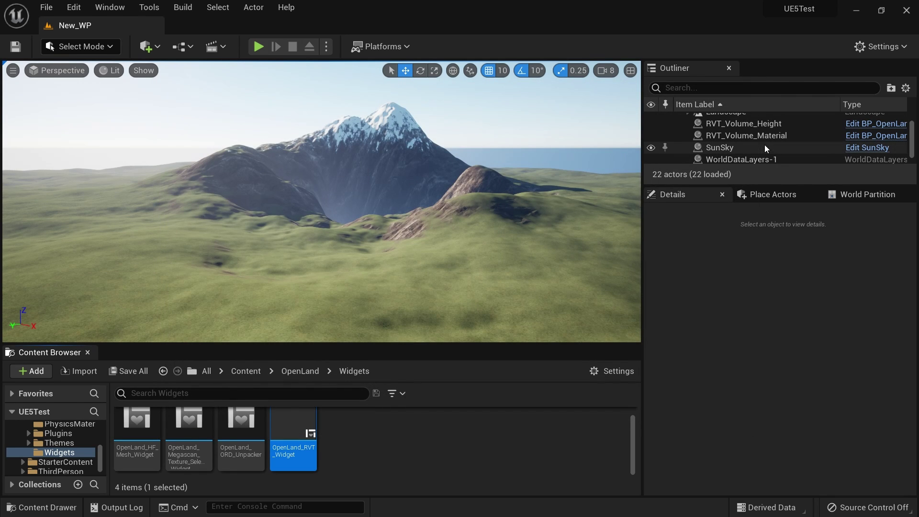
scroll(763, 147, up, 3)
click(761, 142)
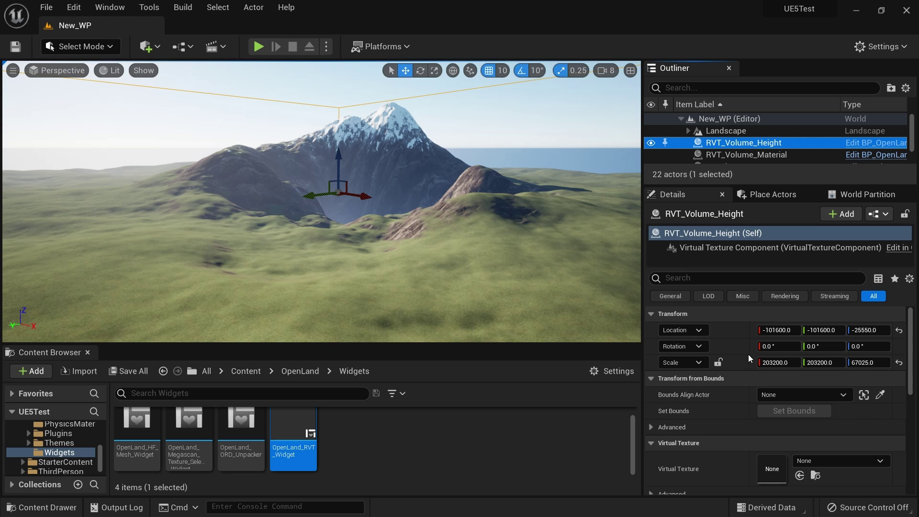
click(766, 394)
click(766, 393)
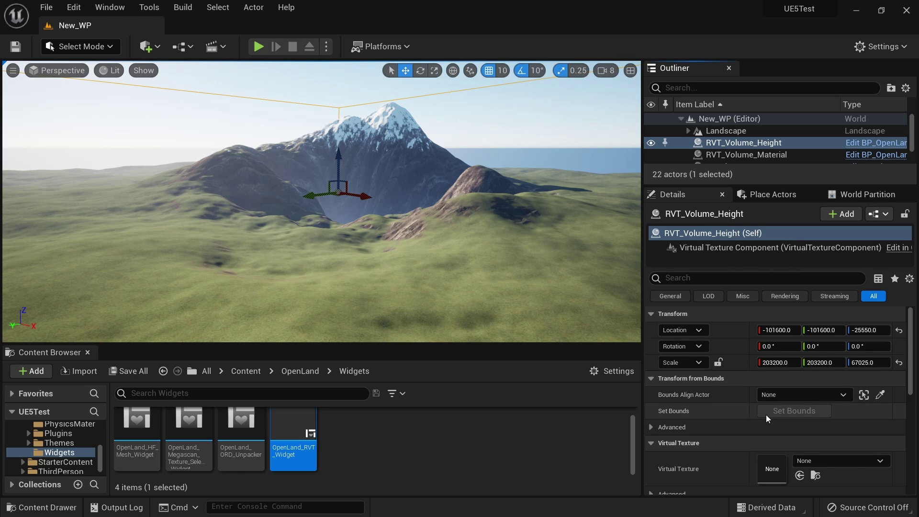
scroll(771, 416, down, 2)
click(823, 423)
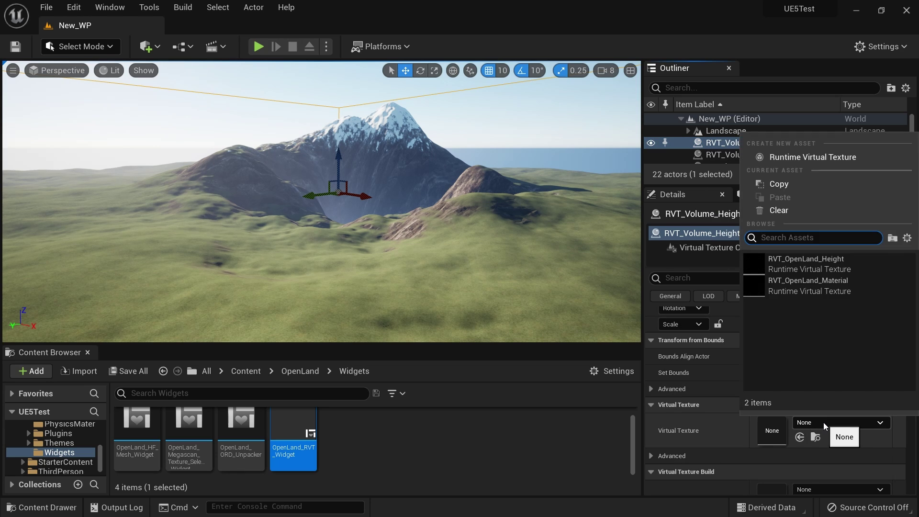
click(800, 267)
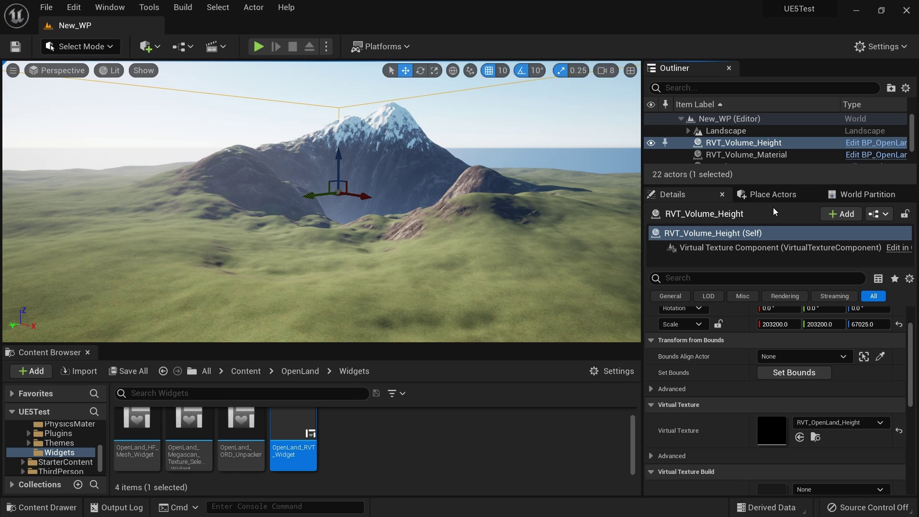
Set the virtual texture of the RVT_Volume_Material actor to RVT_OpenLand_Material
click(762, 156)
click(828, 422)
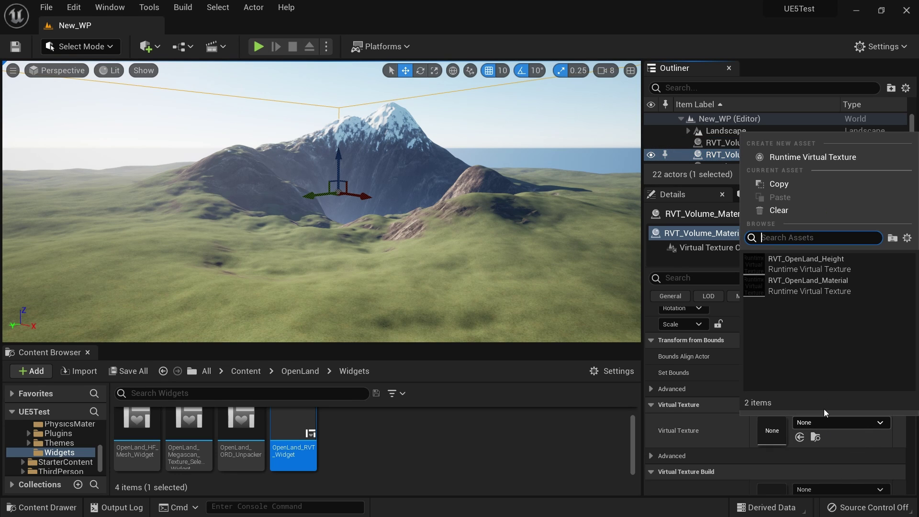
click(811, 289)
right_drag(476, 234, 503, 243)
key(e)
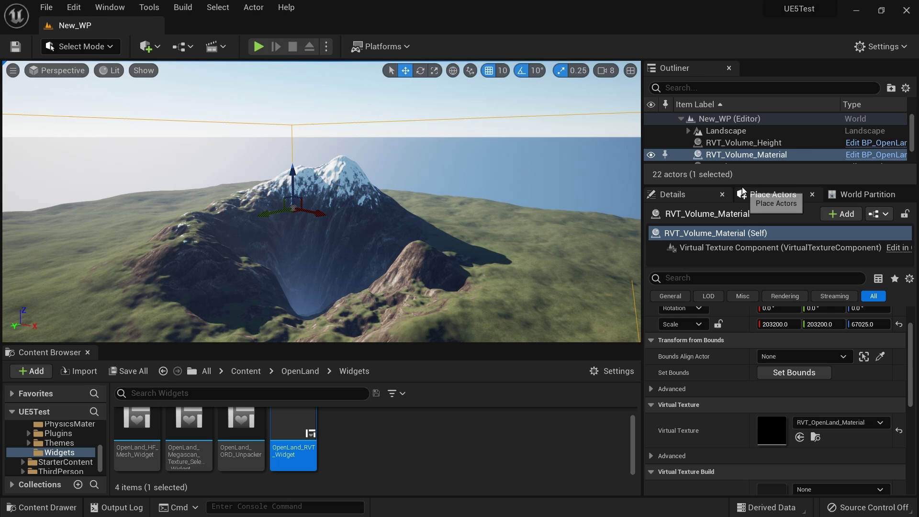
Open the Landscape actor's MI_OpenLand_Theme_Default material instance for editing
click(725, 131)
scroll(736, 426, down, 1)
scroll(737, 425, down, 4)
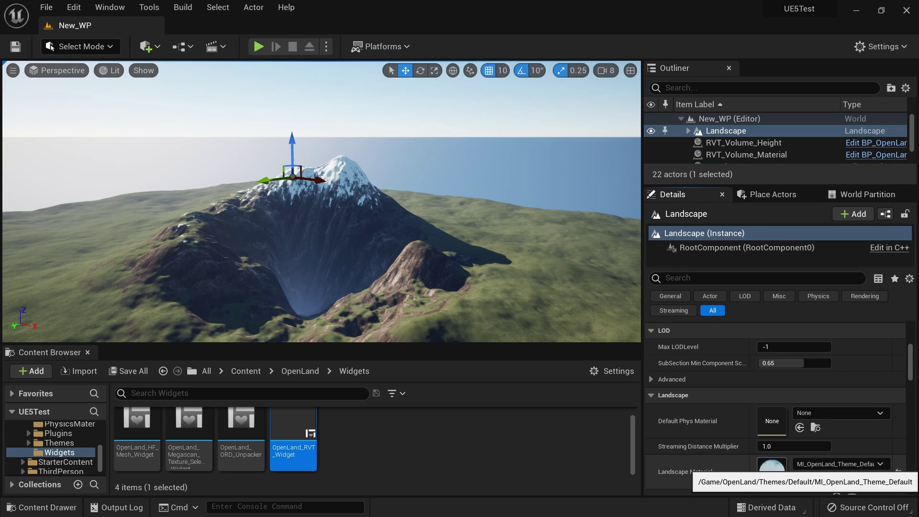
double_click(771, 468)
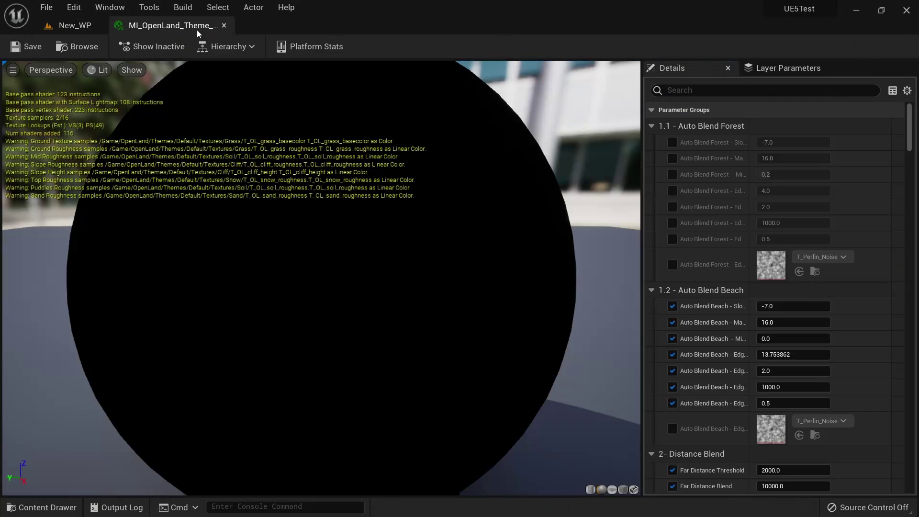
Find the material instance's rvt parameters, enable Use RVT Cache, and save it before returning to the New_WP level
click(718, 90)
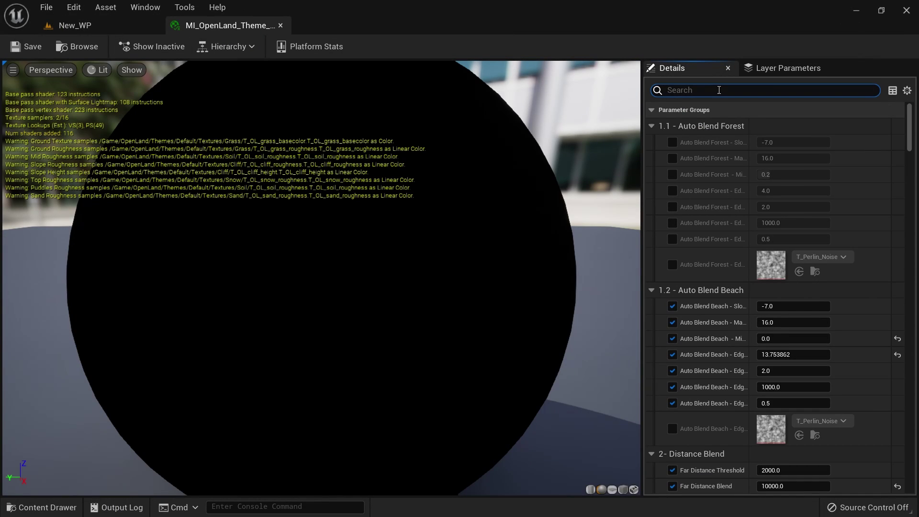
text(rvt)
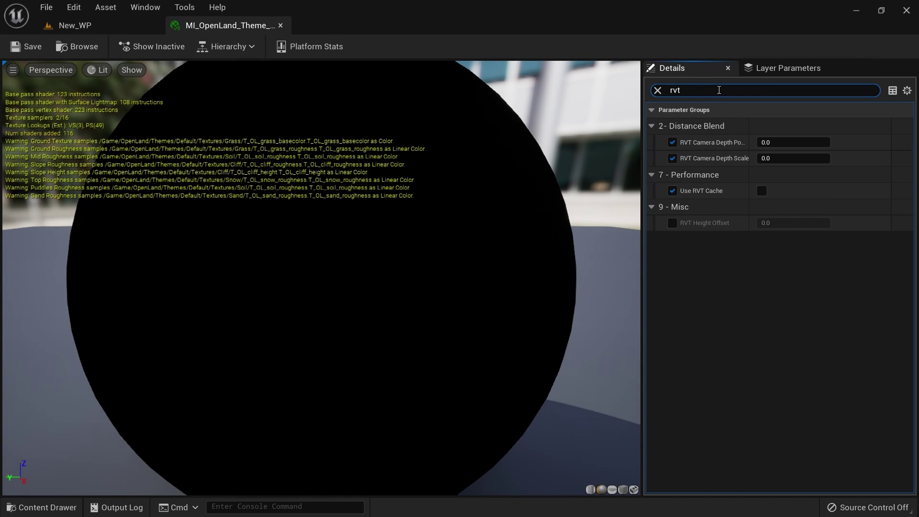
click(762, 191)
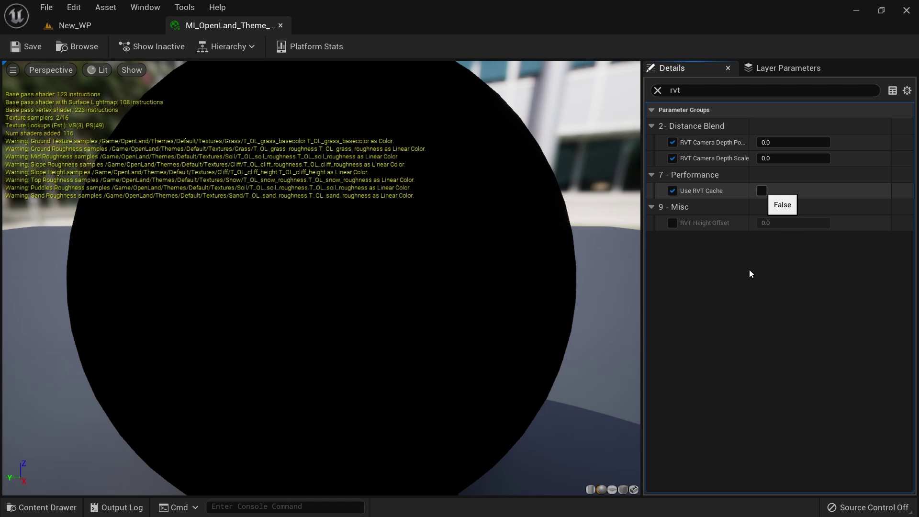
click(761, 190)
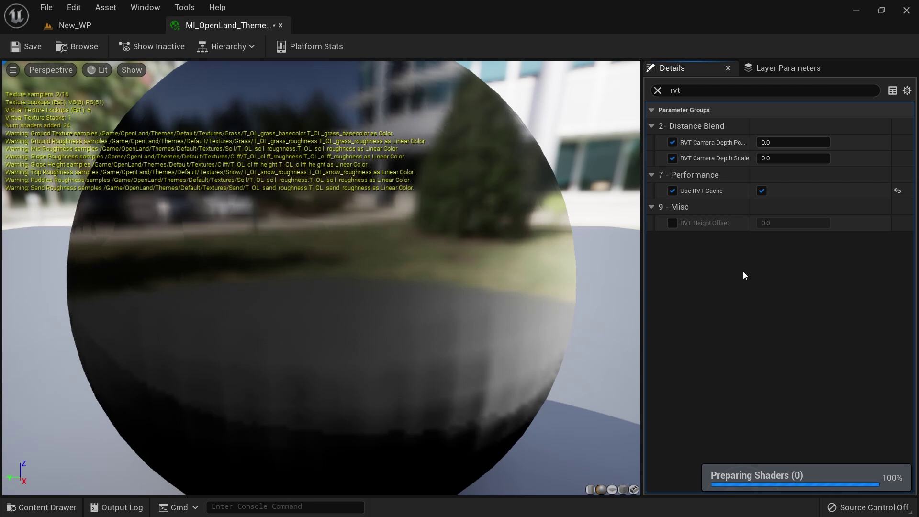
click(46, 48)
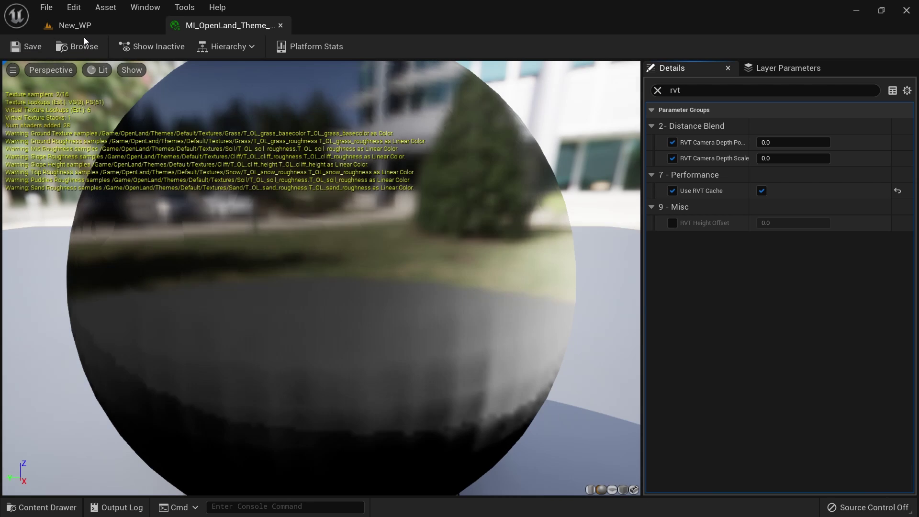
click(83, 28)
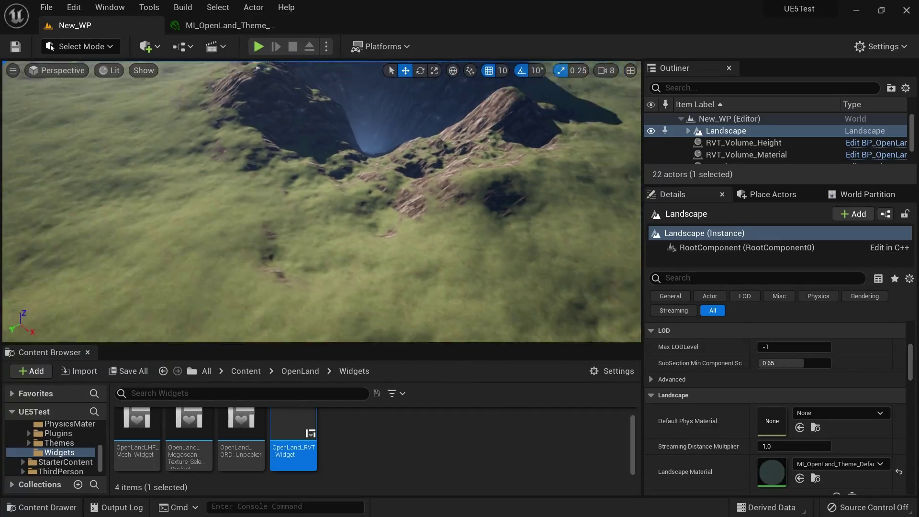
Fly the camera around the landscape to examine how the RVT-enabled material looks near the ground and the mountains
key(s)
right_drag(322, 201, 348, 151)
key(w)
key(w)
key(s)
key(s)
key(w)
key(s)
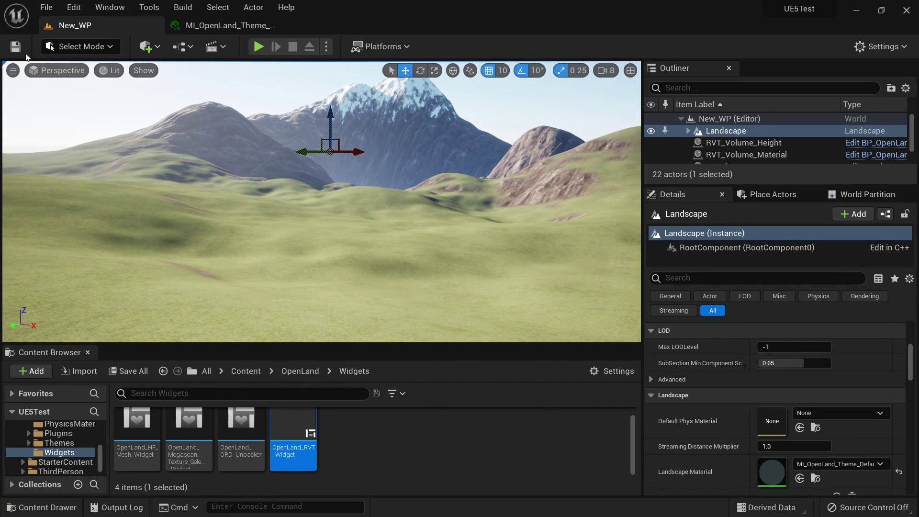
Inspect the landscape in the Shader Complexity view mode, and return the viewport to Lit
click(106, 70)
mouse_move(189, 219)
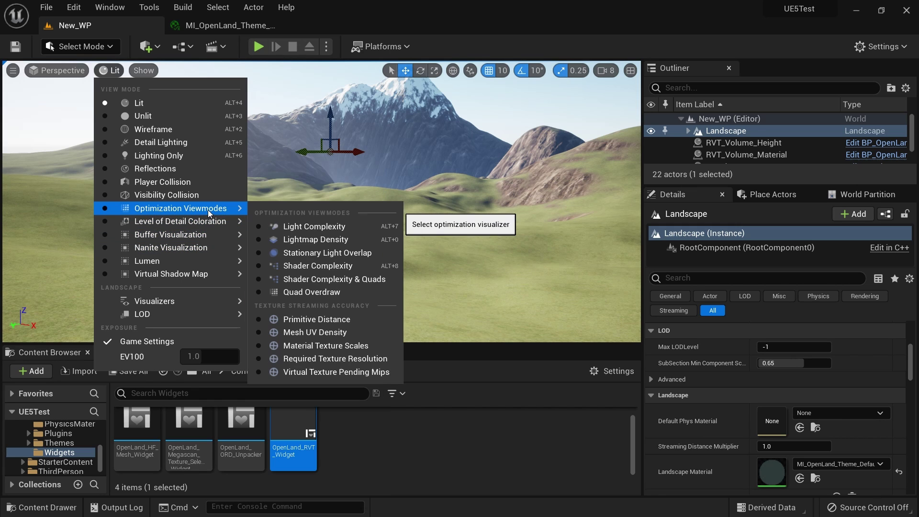
click(314, 267)
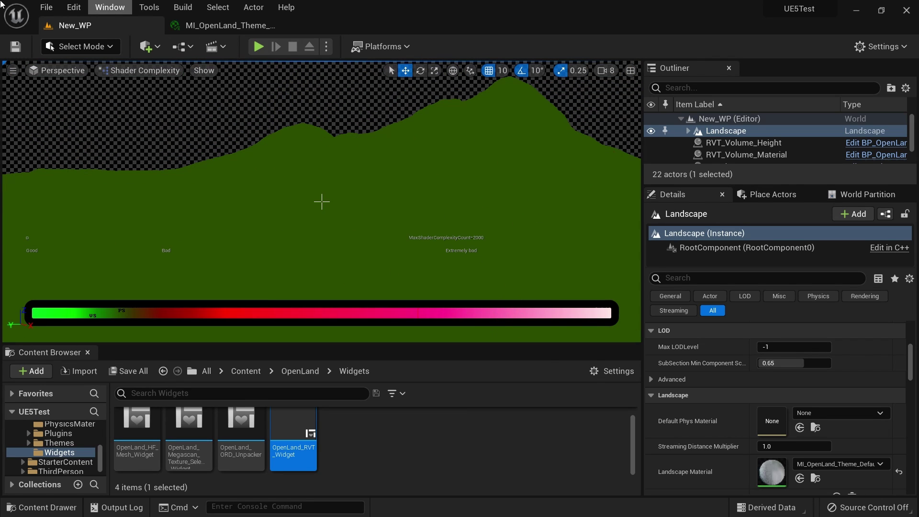
click(81, 46)
click(22, 79)
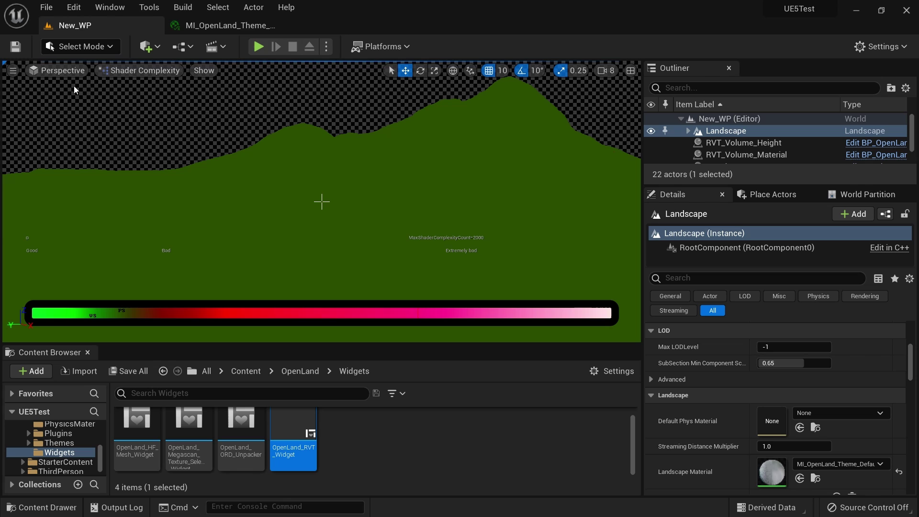
click(80, 51)
click(85, 68)
click(98, 50)
click(88, 63)
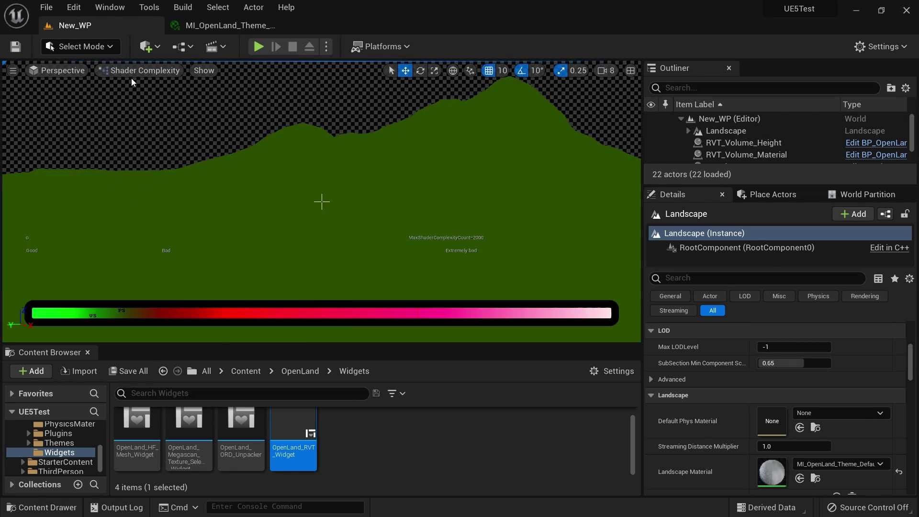
click(144, 70)
click(145, 101)
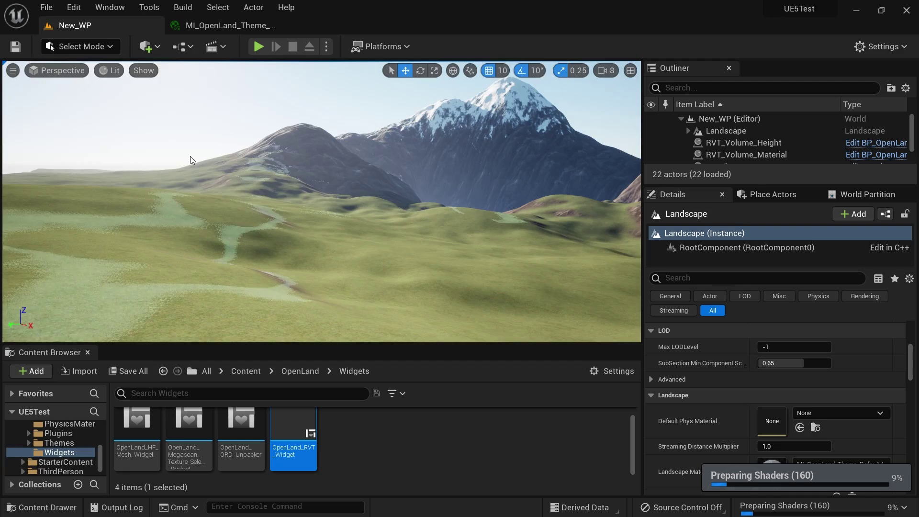
Look over the Lit landscape's hills and peaks, ending with no actor selected
right_drag(190, 156, 239, 167)
click(270, 162)
click(516, 222)
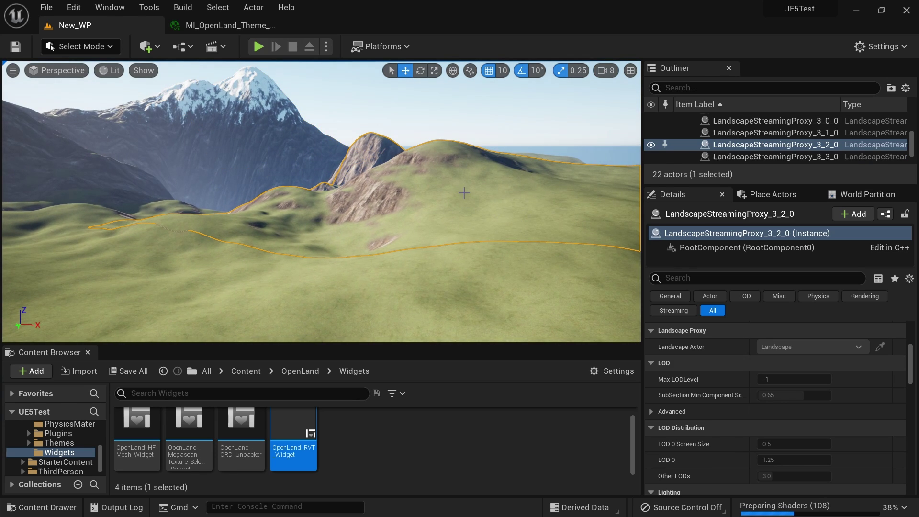
scroll(782, 131, up, 5)
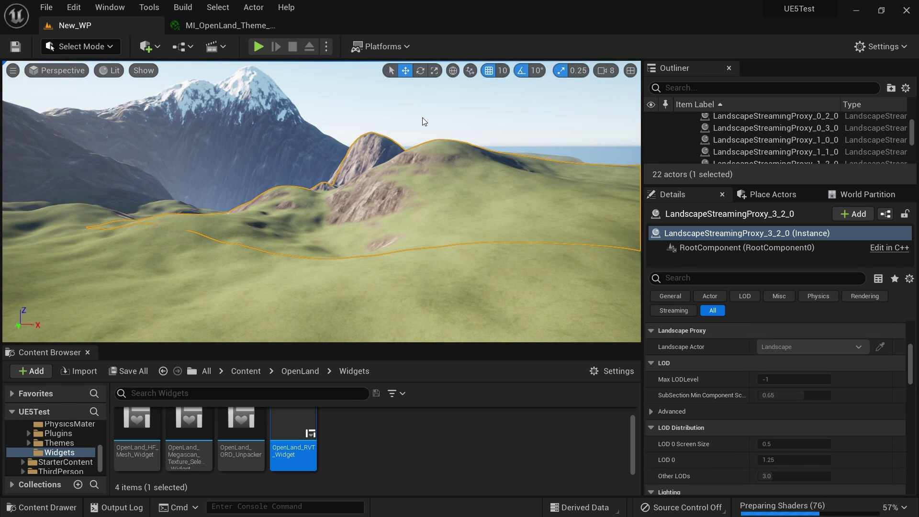
click(395, 121)
right_drag(394, 119, 355, 140)
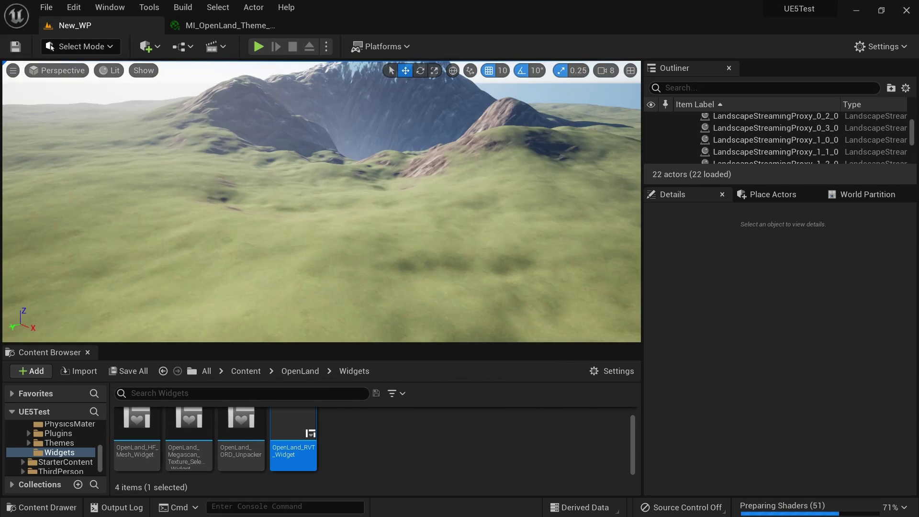
Show the project's Megascans content folder, and open Quixel Bridge on its local assets
click(245, 371)
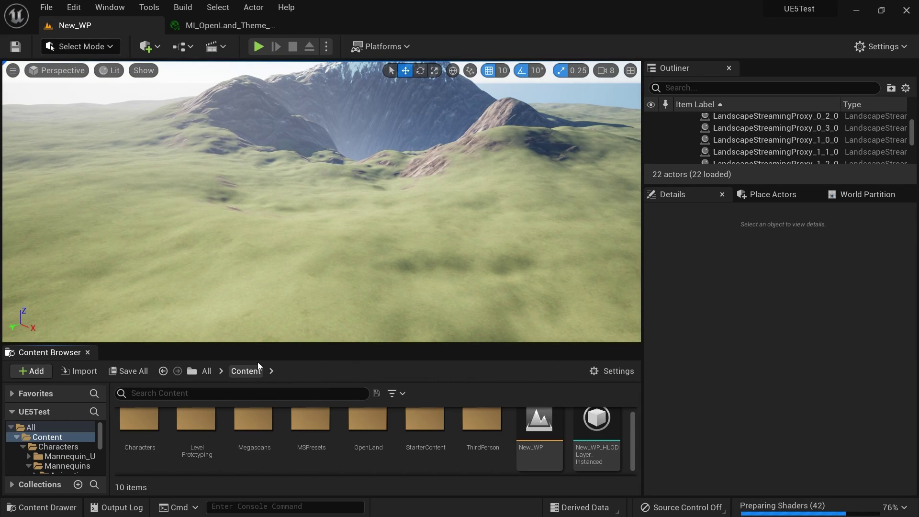
double_click(266, 433)
click(147, 47)
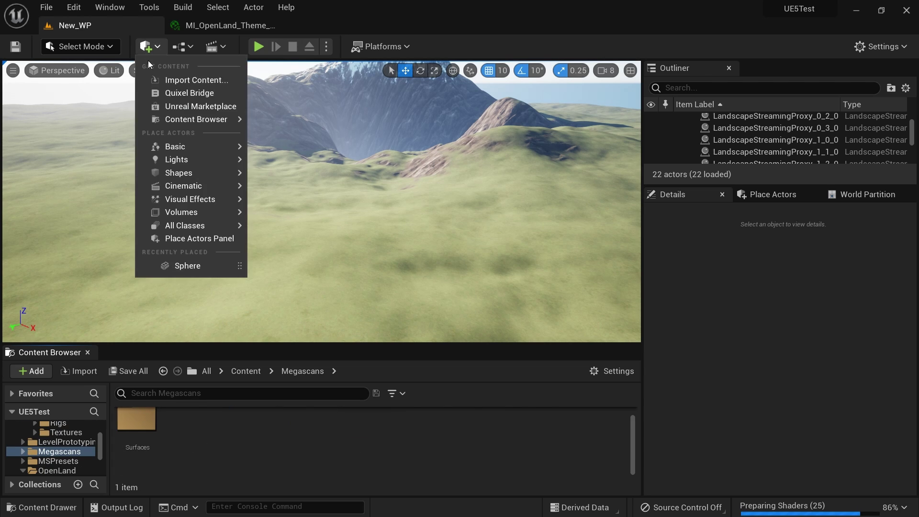
click(197, 94)
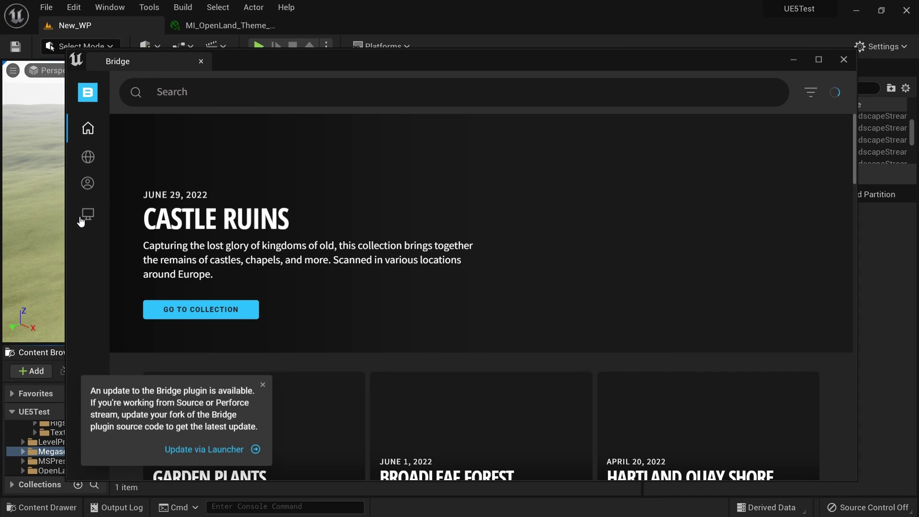
mouse_move(109, 194)
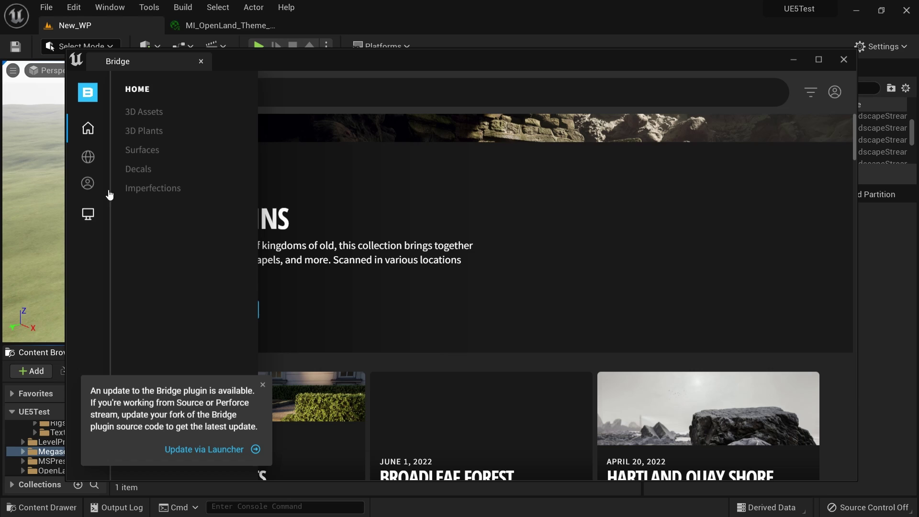
click(88, 212)
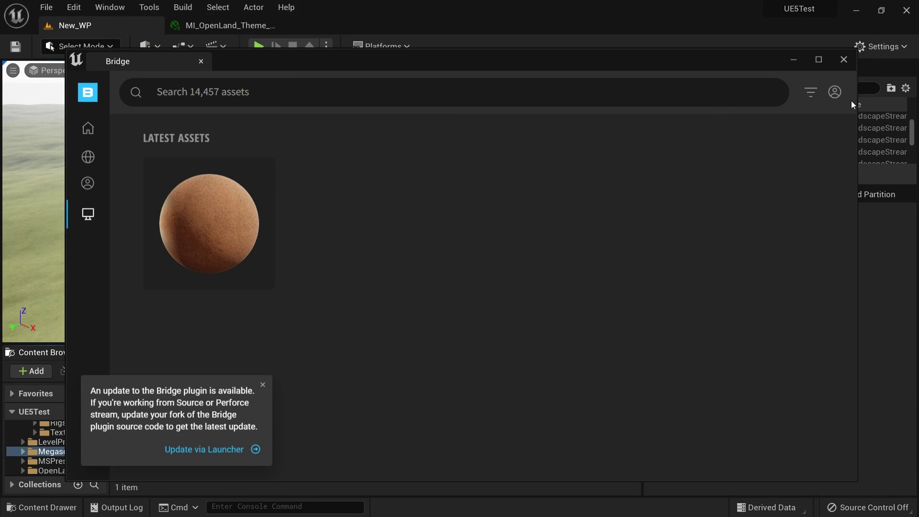
Sign in to Bridge, and check the account's favorites and the local Megascans assets
click(835, 93)
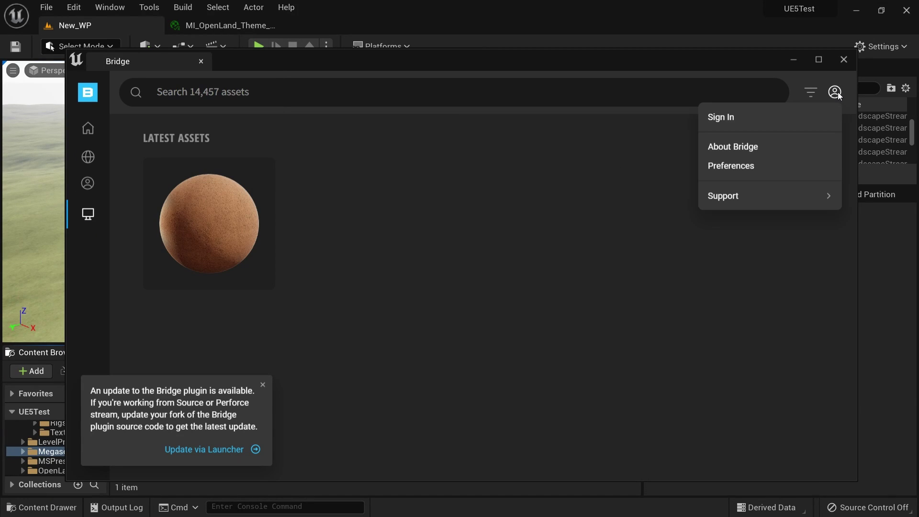
click(715, 120)
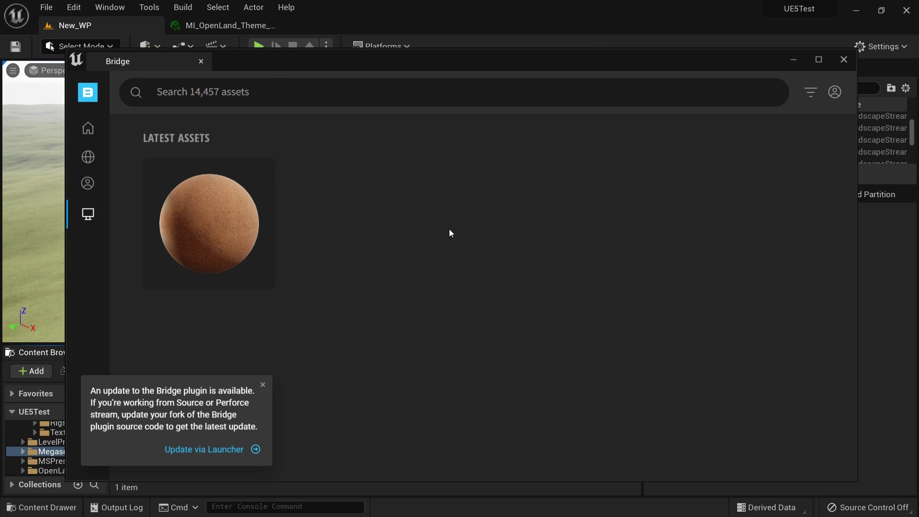
mouse_move(85, 130)
click(88, 216)
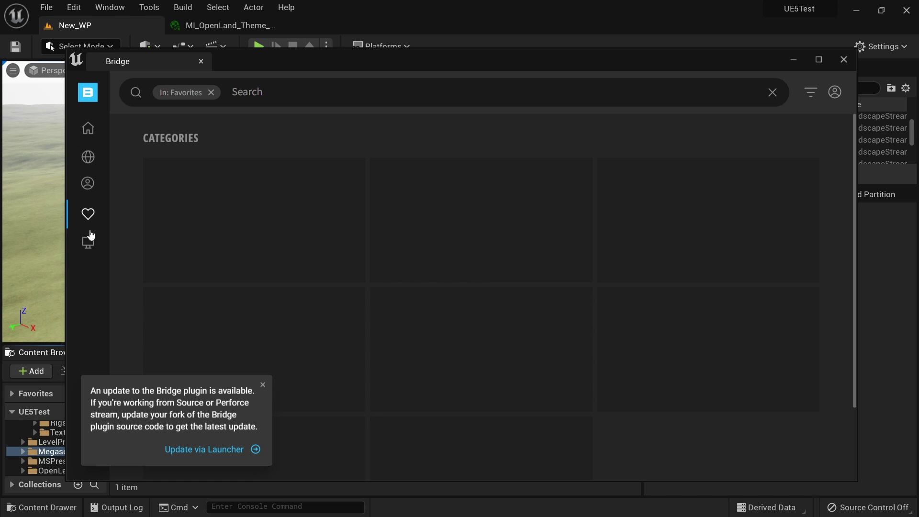
click(88, 245)
click(88, 218)
click(89, 245)
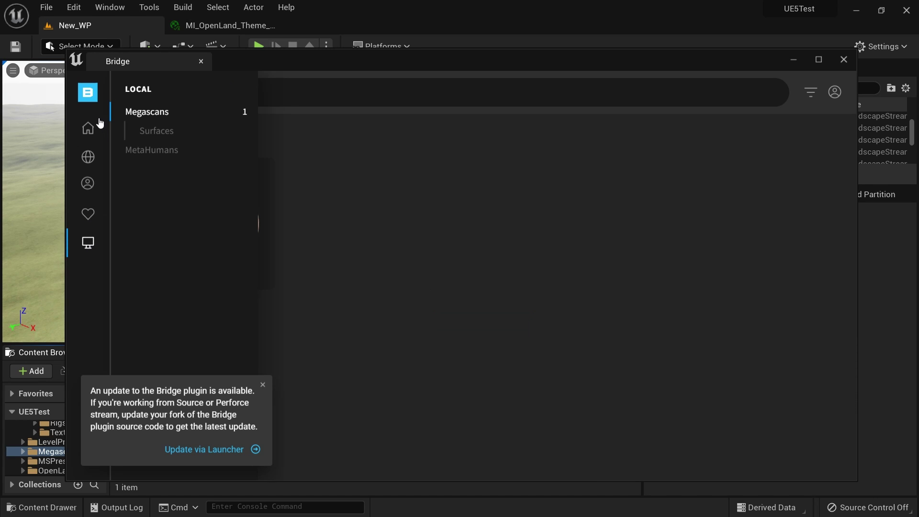
Find the green Mossy Forest Boulder among Bridge's Home 3D Assets, and start downloading it at Nanite quality
click(94, 133)
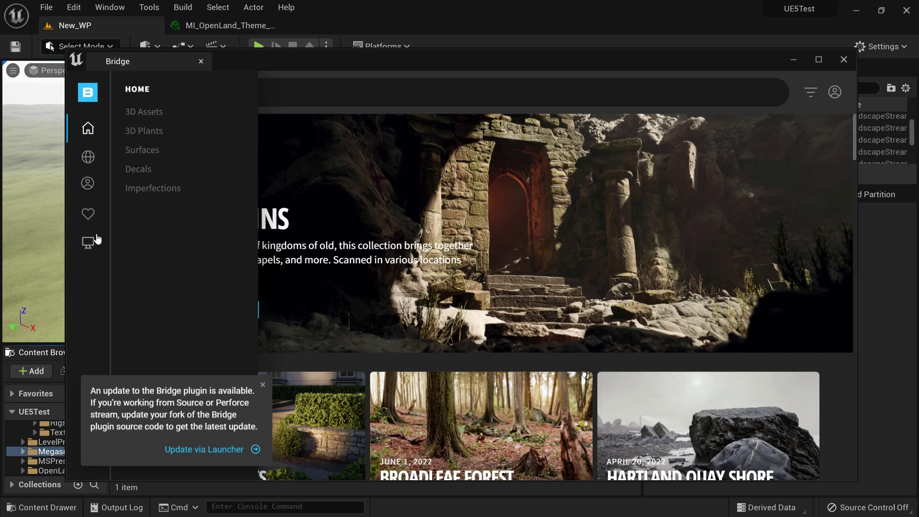
click(95, 244)
click(89, 134)
click(146, 113)
scroll(602, 247, down, 15)
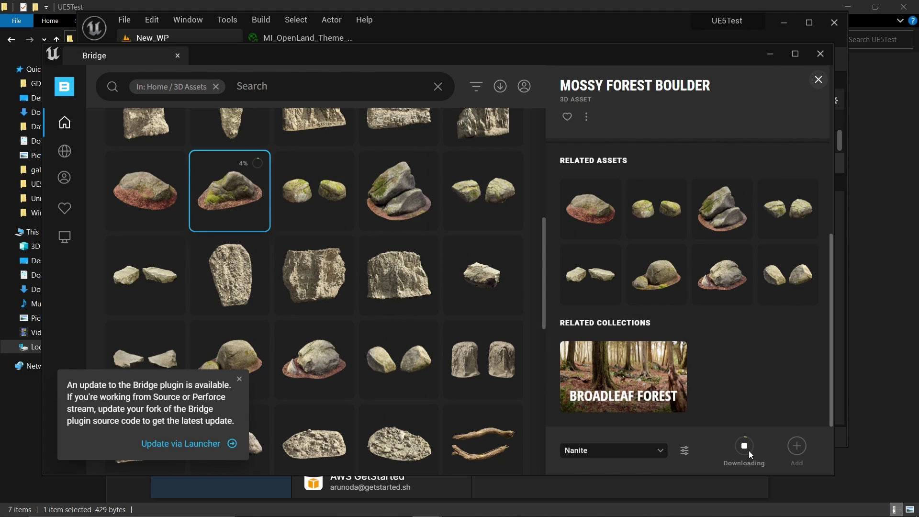
Try to change the green Mossy Forest Boulder's download quality to Medium Quality
click(630, 452)
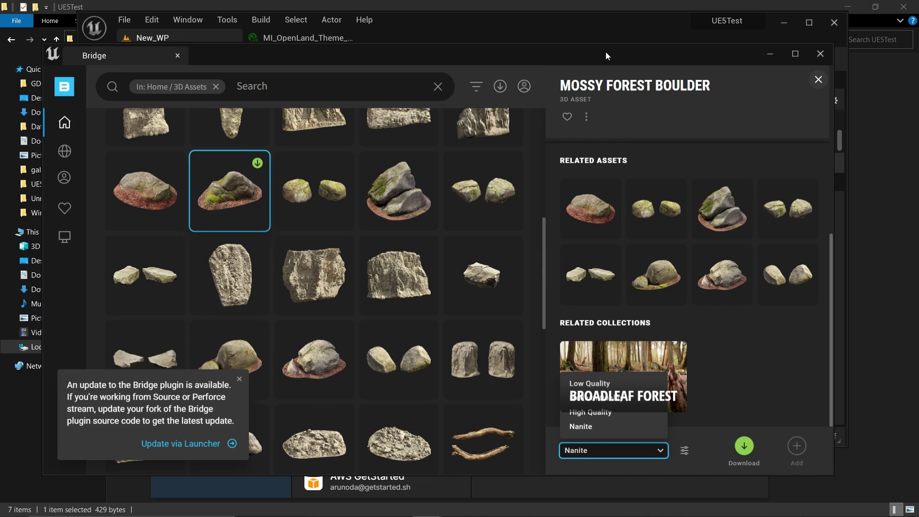
drag(605, 51, 504, 51)
click(485, 400)
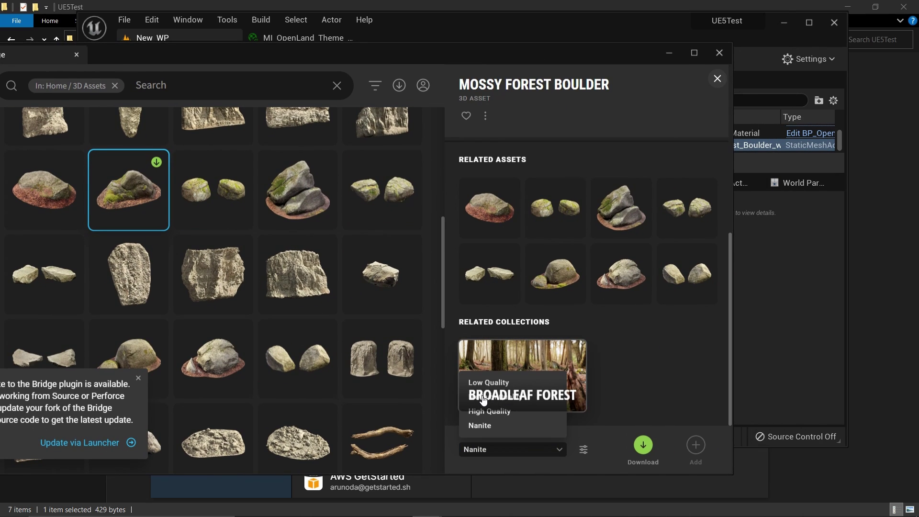
click(521, 449)
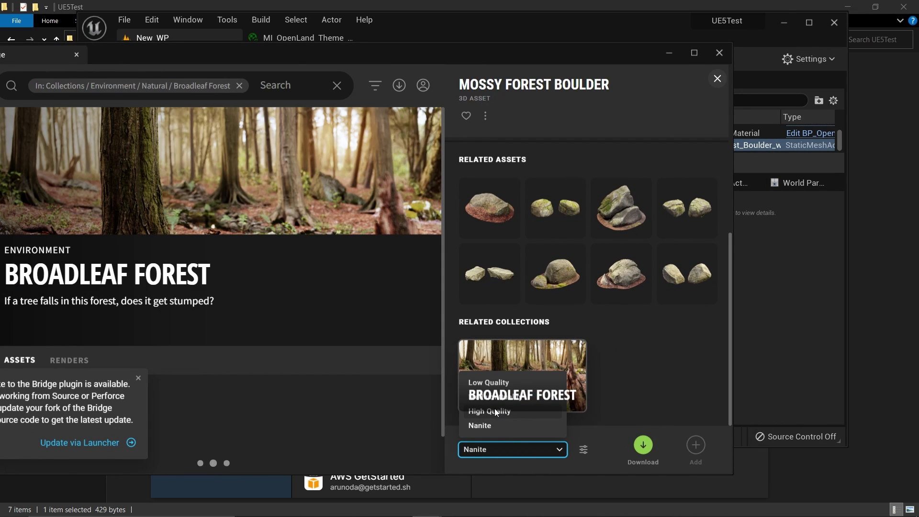
click(512, 424)
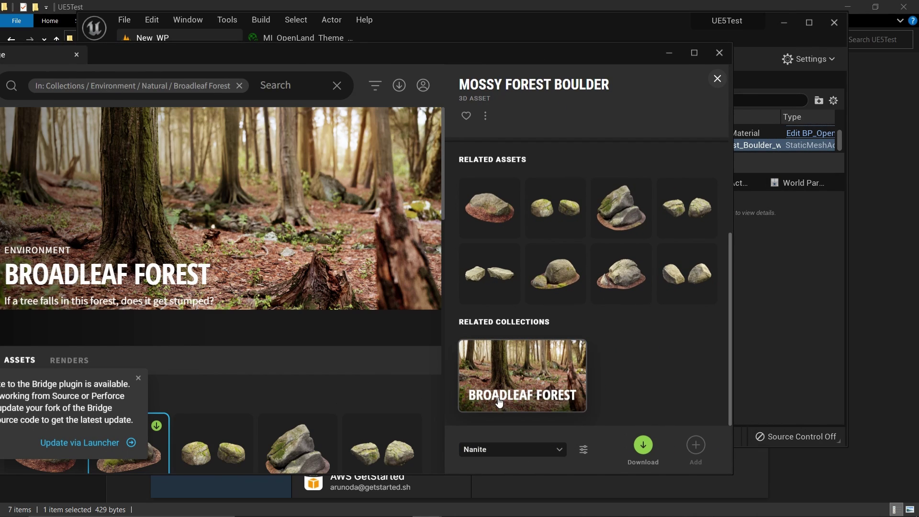
click(517, 454)
click(511, 425)
click(506, 448)
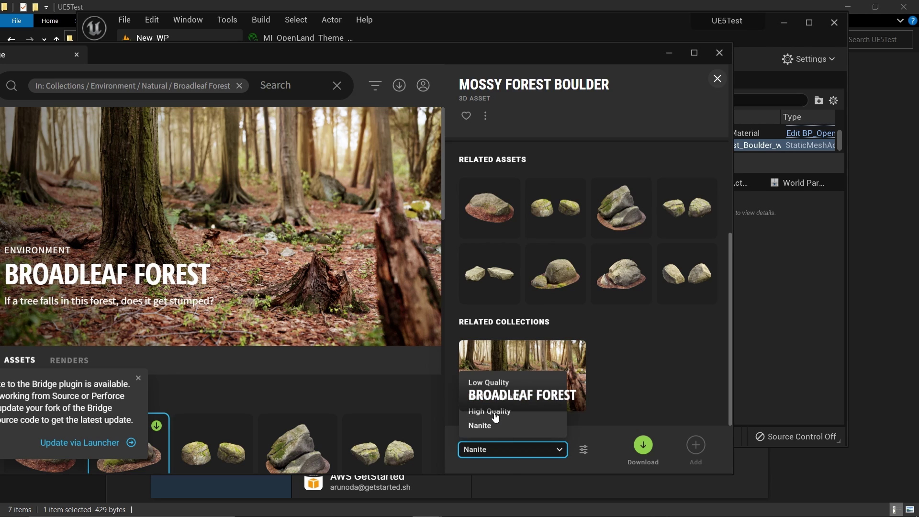
click(498, 426)
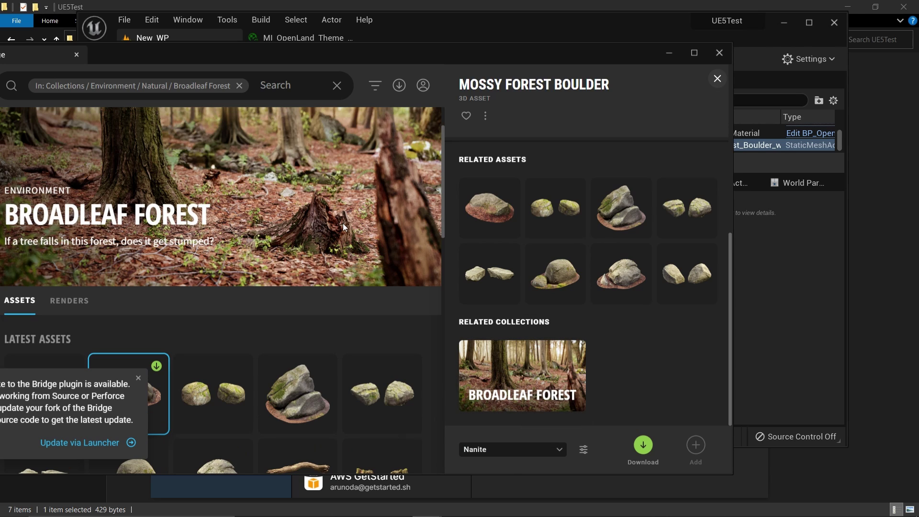
Download the related Mossy Forest Boulder with the reddish leaf base at Medium Quality, and dismiss the Bridge plugin update notice
click(492, 211)
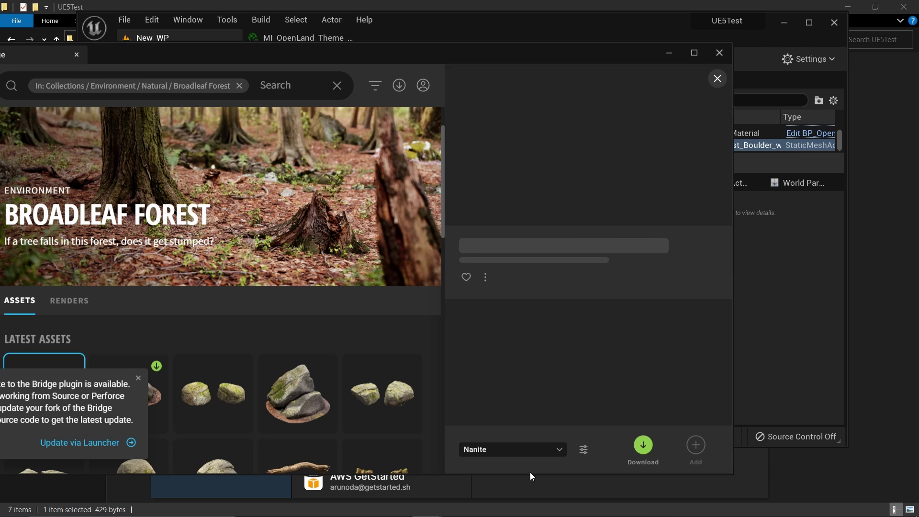
click(510, 448)
click(498, 397)
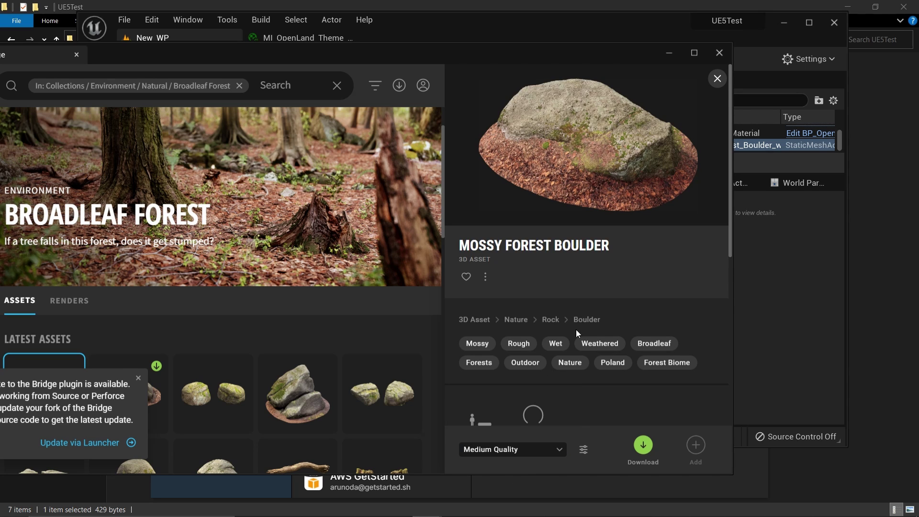
drag(550, 48, 716, 50)
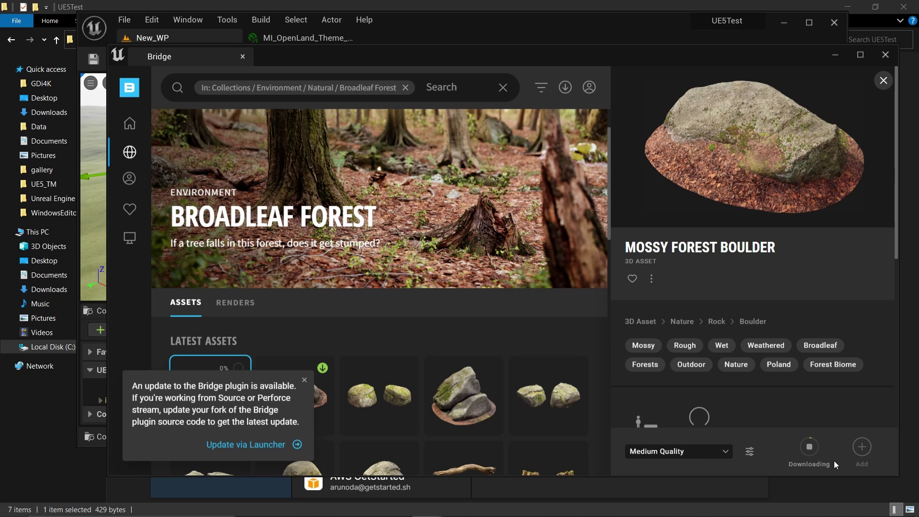
click(304, 380)
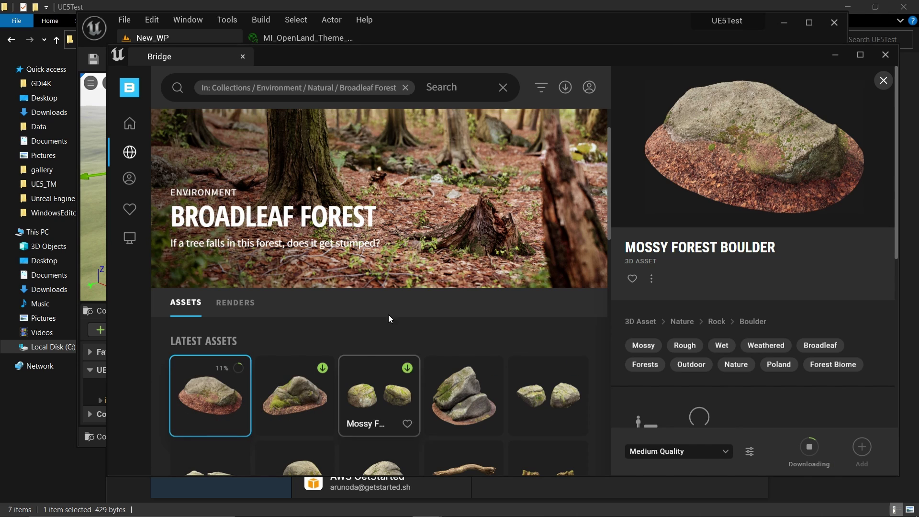
Place the downloaded Mossy Forest Boulder on the grass in the New_WP level, and minimize Bridge
drag(452, 61, 619, 63)
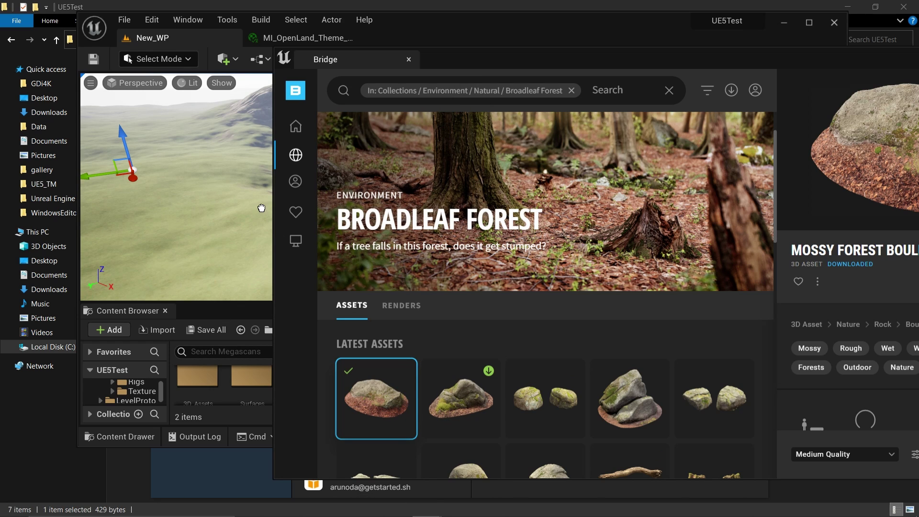
drag(208, 210, 208, 210)
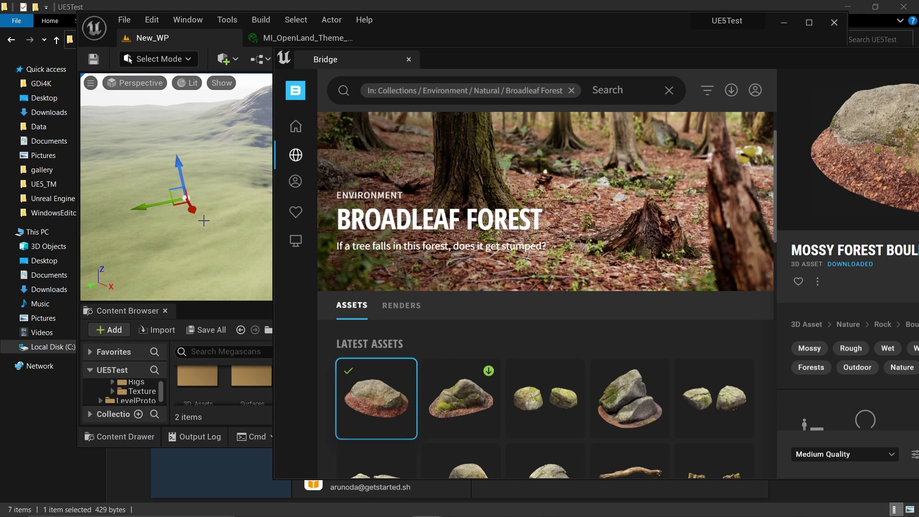
drag(570, 56, 373, 62)
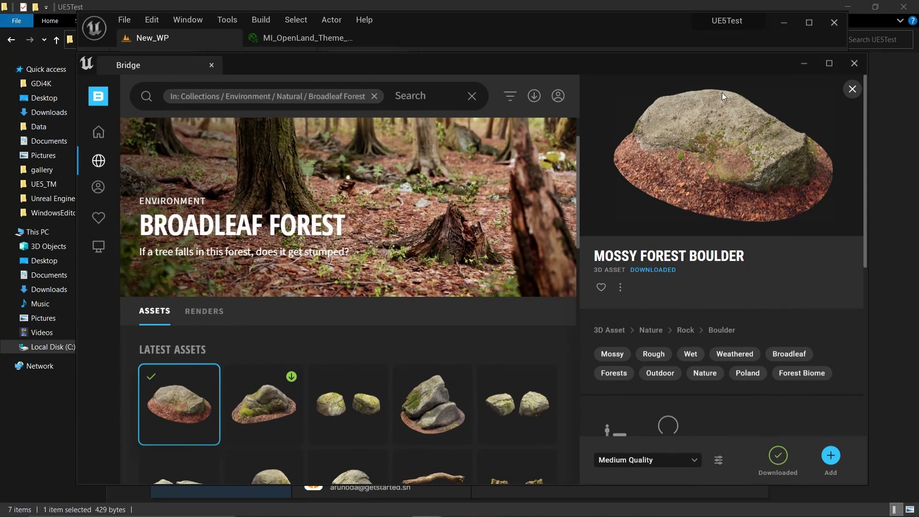
click(803, 65)
Delete the boulder just placed in the level, and maximize the editor window
right_drag(204, 212, 305, 152)
key(Delete)
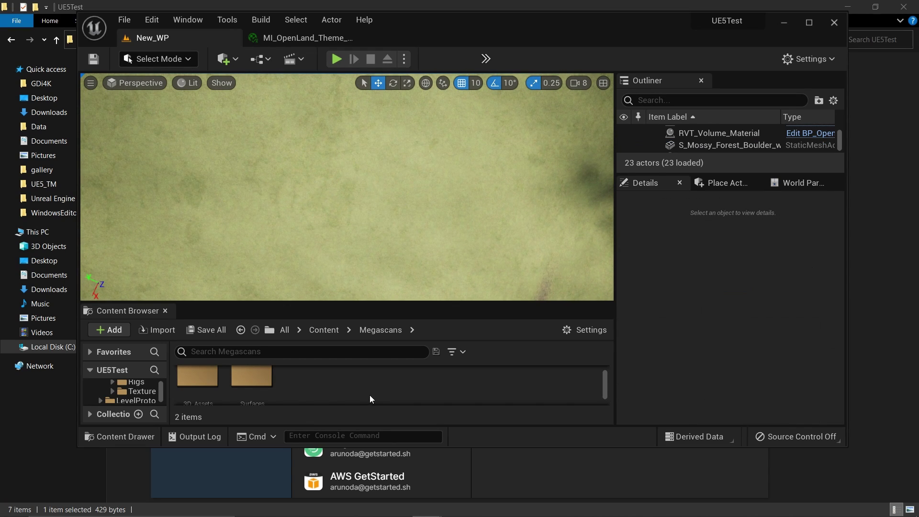
click(807, 27)
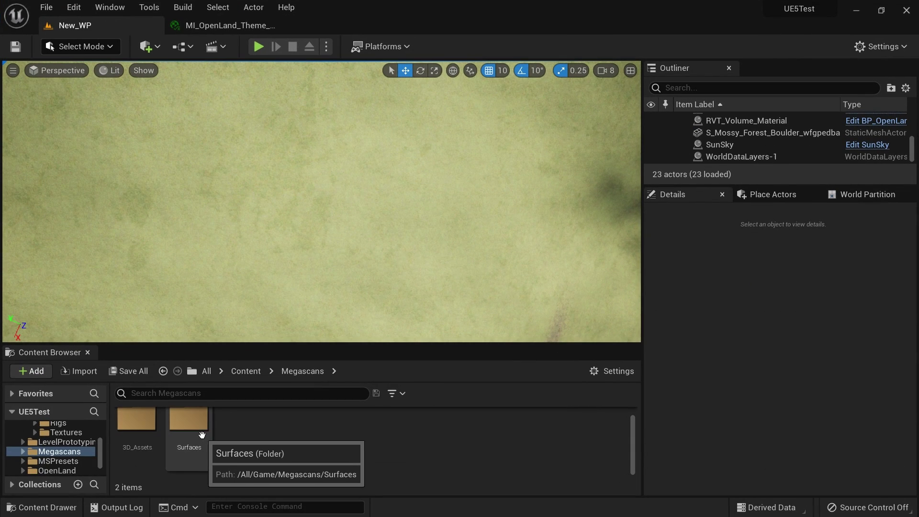
Place the S_Mossy_Forest_Boulder_we2rca0aw mesh from the Megascans 3D_Assets folder on the grass, and frame it
double_click(141, 431)
double_click(189, 426)
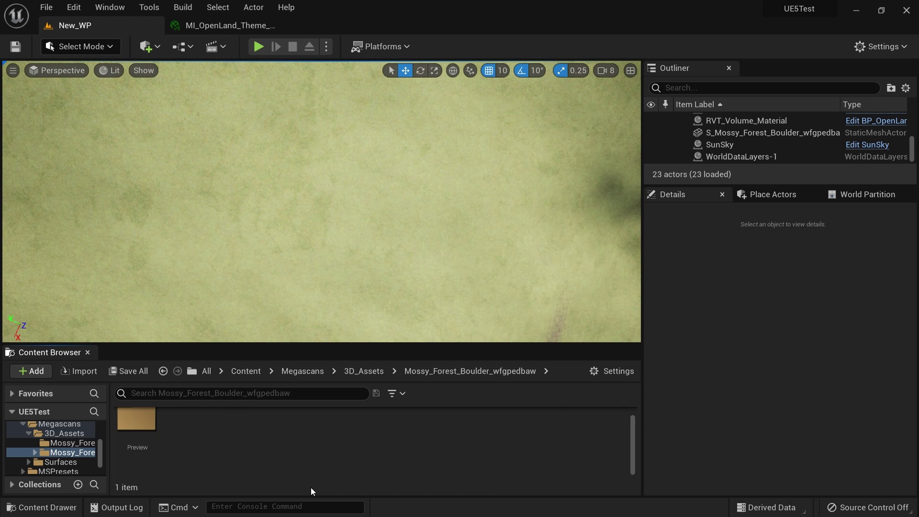
click(362, 372)
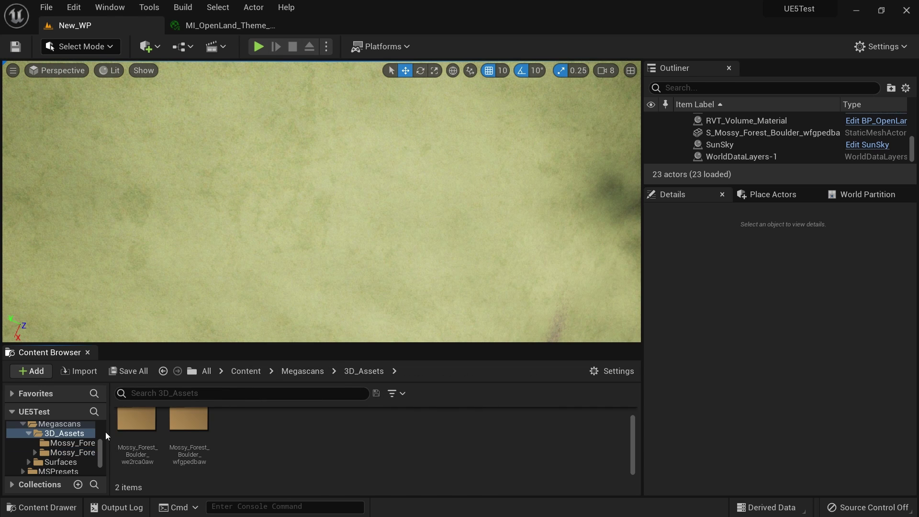
double_click(136, 420)
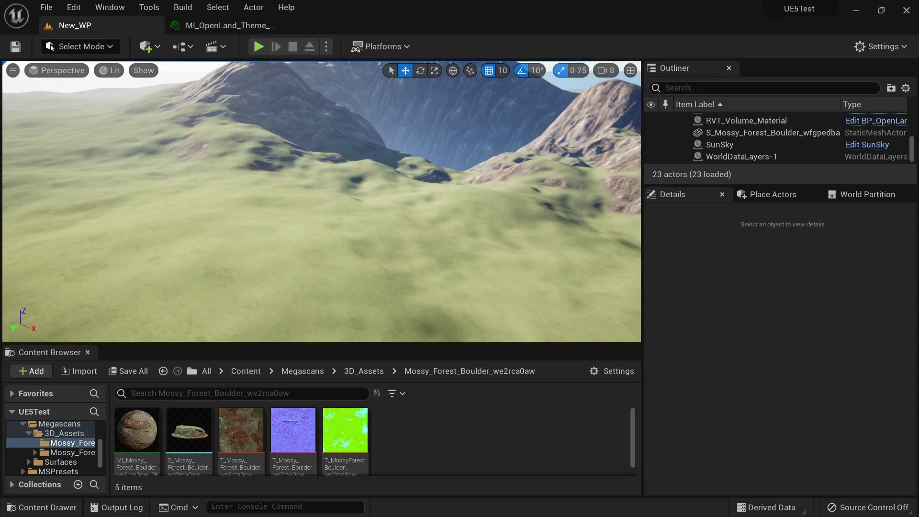
click(200, 411)
drag(201, 411, 206, 276)
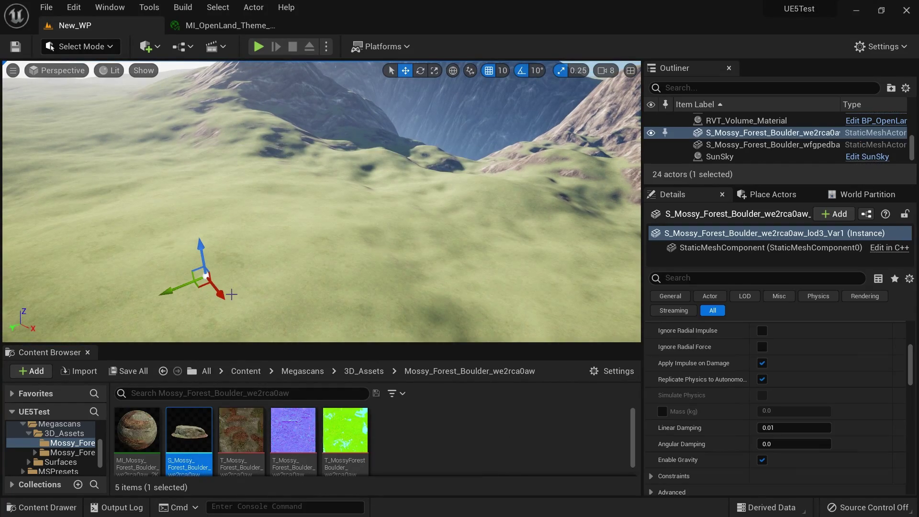
key(f)
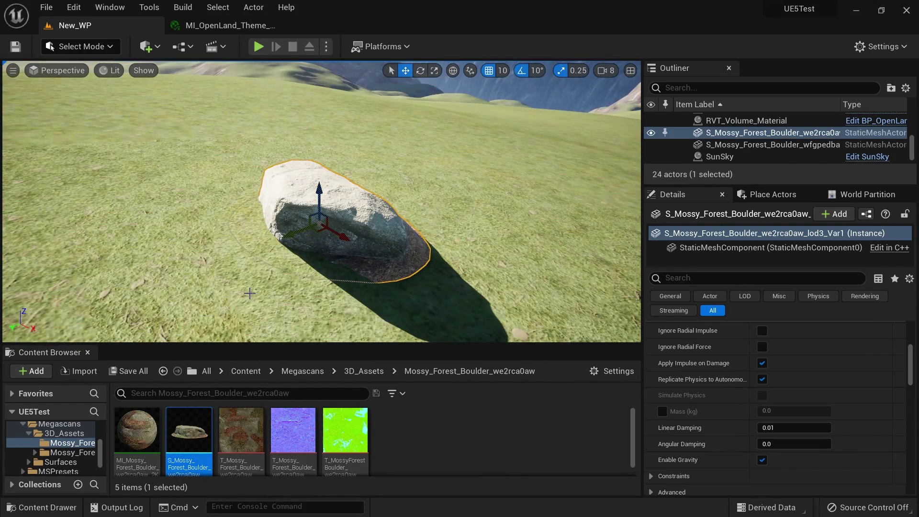
Uniformly scale the new boulder up to about 3.9 times, with scale snapping turned off for fine adjustment
right_drag(237, 297, 241, 284)
scroll(237, 297, down, 1)
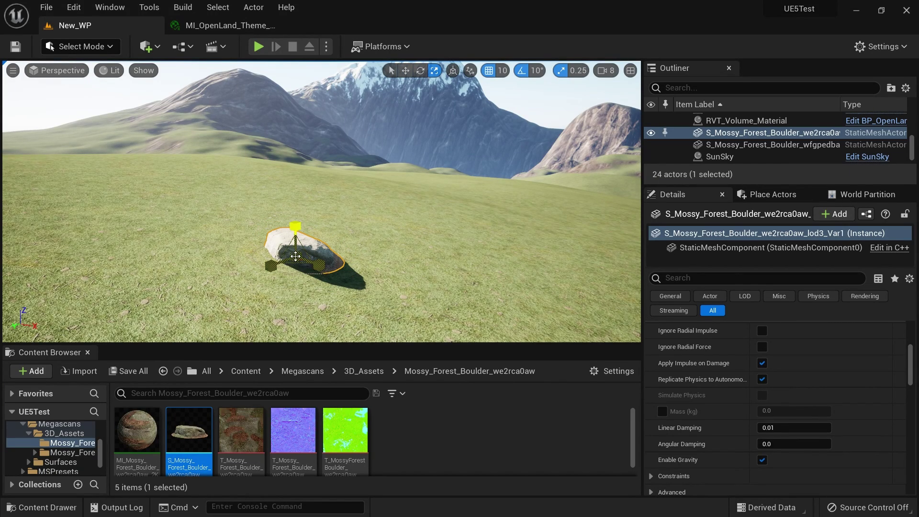
drag(295, 257, 315, 237)
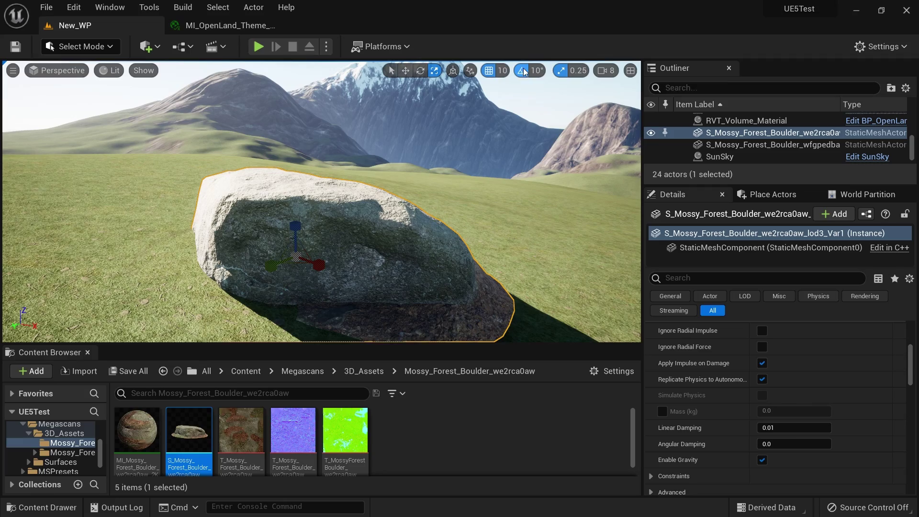
click(553, 73)
drag(295, 258, 313, 243)
Flatten a patch of the grassy rise near the boulder with the landscape Flatten sculpting tool
right_drag(306, 249, 538, 150)
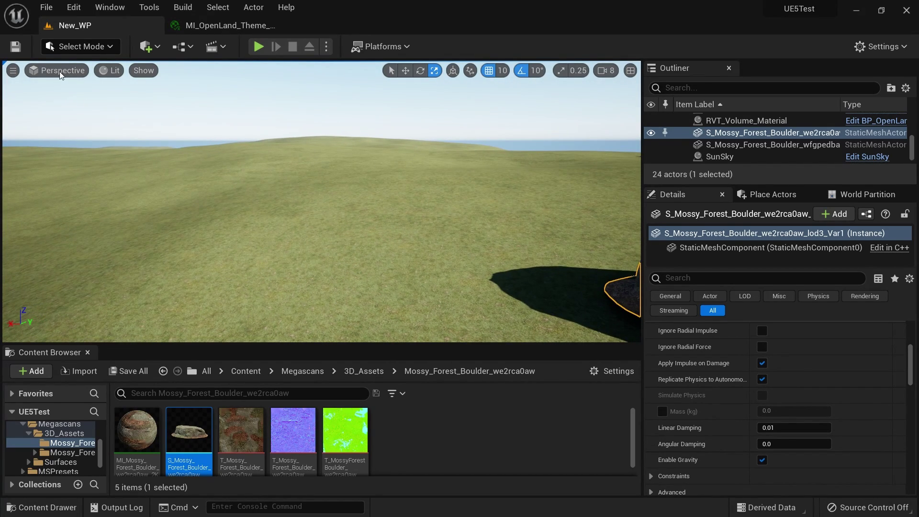
click(81, 46)
click(93, 80)
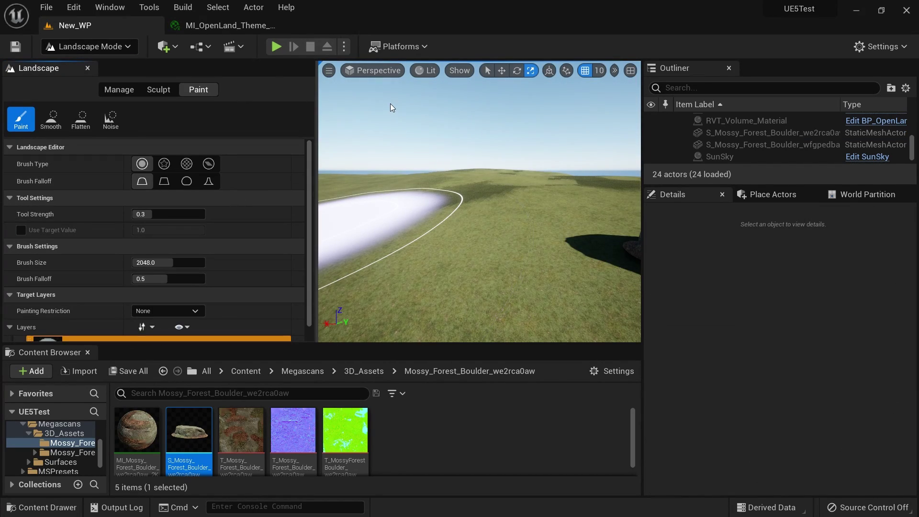
click(147, 93)
click(80, 119)
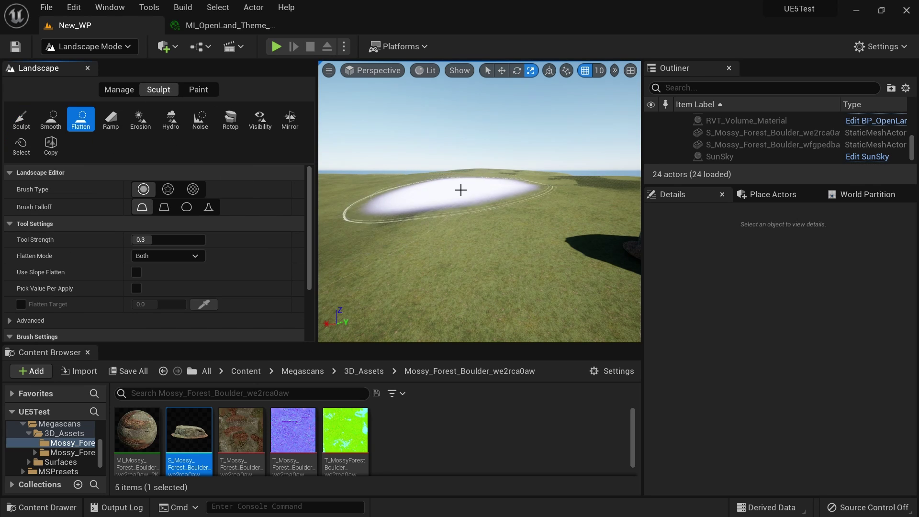
mouse_move(460, 188)
mouse_down()
mouse_move(468, 199)
mouse_move(454, 180)
mouse_move(439, 195)
mouse_move(539, 191)
mouse_move(416, 191)
mouse_up()
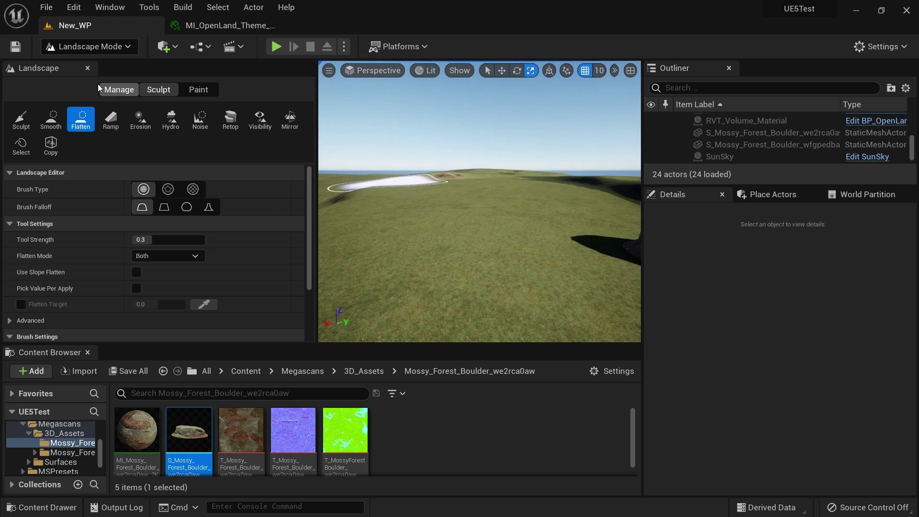
Return to Select Mode and move the enlarged boulder across the grass to a sunlit spot
click(91, 47)
click(88, 67)
right_drag(287, 182, 478, 234)
right_drag(320, 220, 268, 218)
click(518, 248)
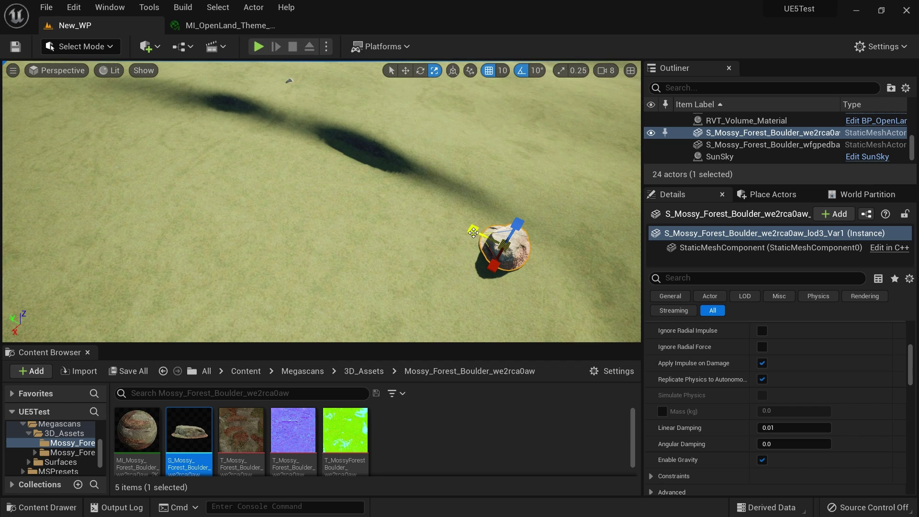
drag(506, 245, 185, 181)
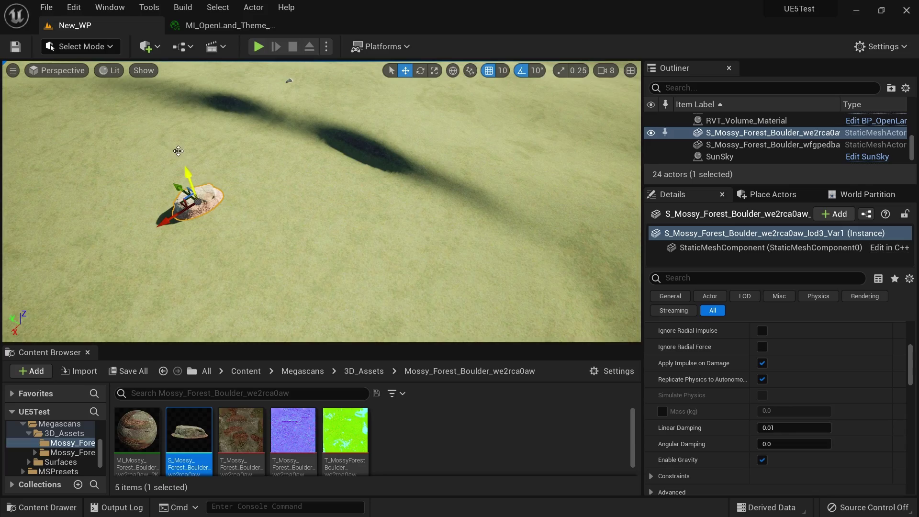
Examine the moved boulder from several sides and how its reddish leafy base meets the grass
right_drag(192, 186, 250, 230)
key(d)
key(w)
key(w)
key(s)
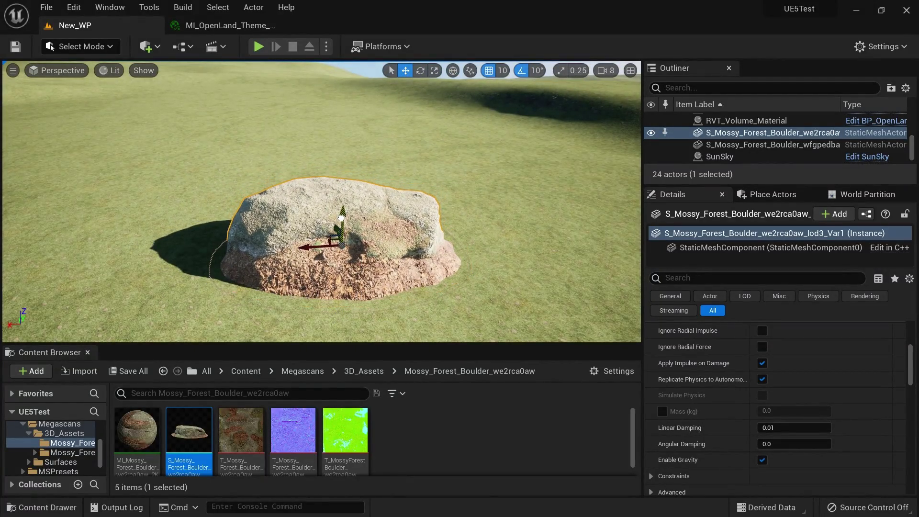
key(w)
right_drag(321, 201, 364, 220)
key(s)
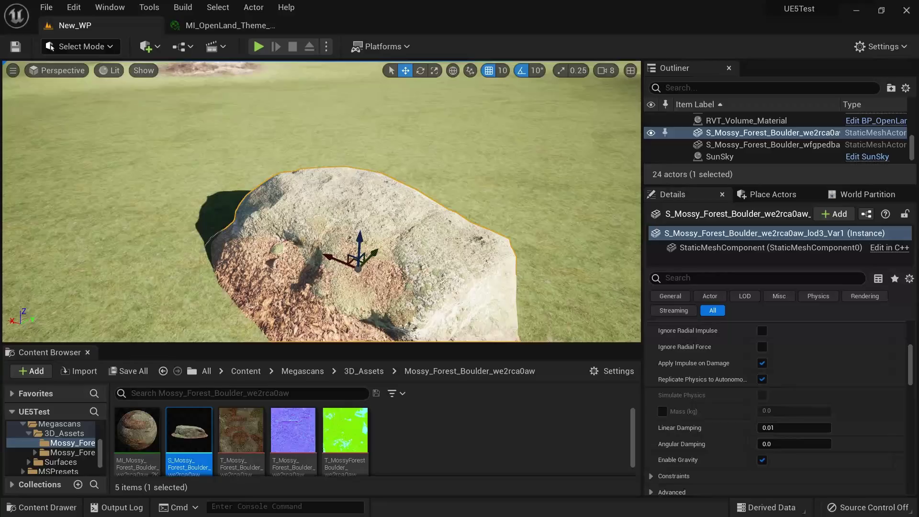
right_drag(268, 229, 444, 265)
key(e)
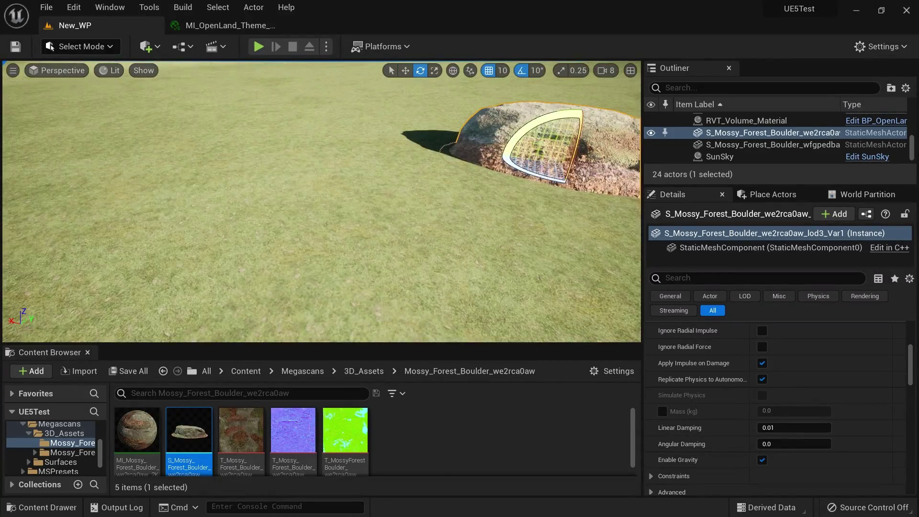
Play the level, run the character toward the boulder, and stop the play session
key(alt+p)
key(w)
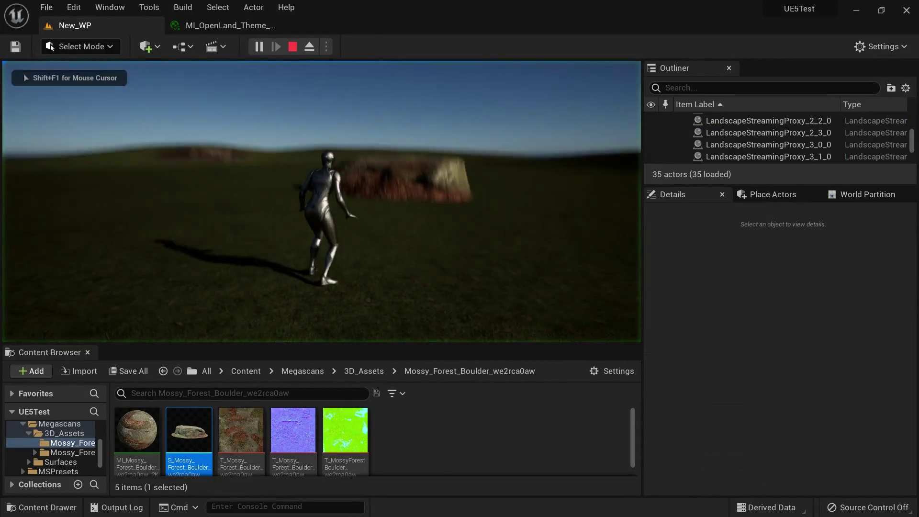
key(Escape)
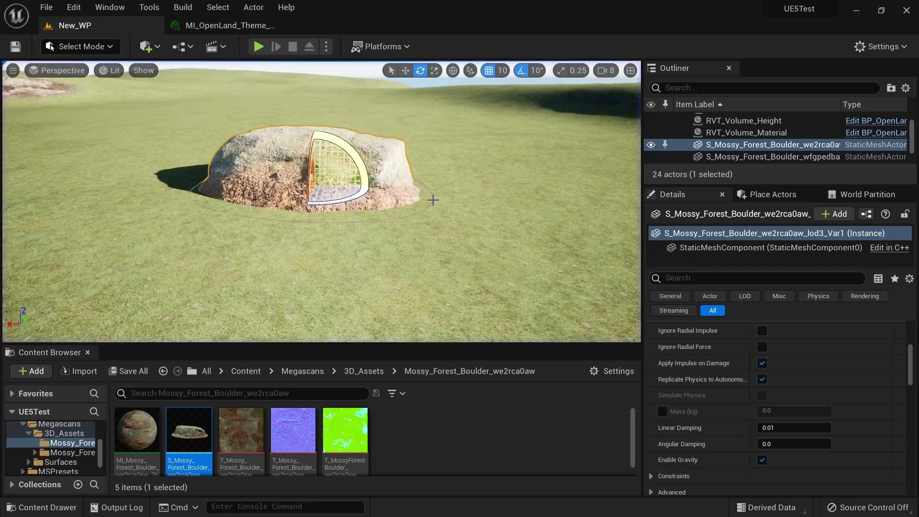
Open the selected boulder's material instance, and from it open the parent material M_MS_Default_Fuzz_Material
right_drag(404, 206, 334, 189)
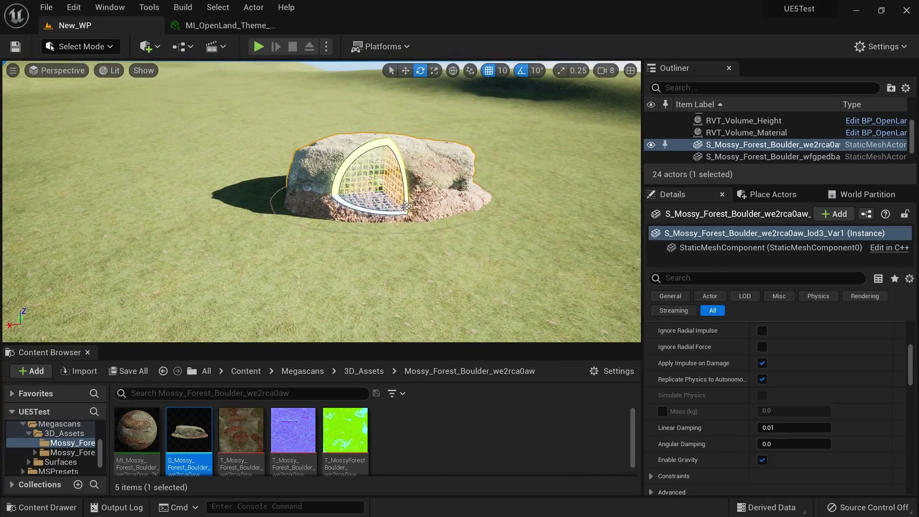
click(451, 225)
click(456, 203)
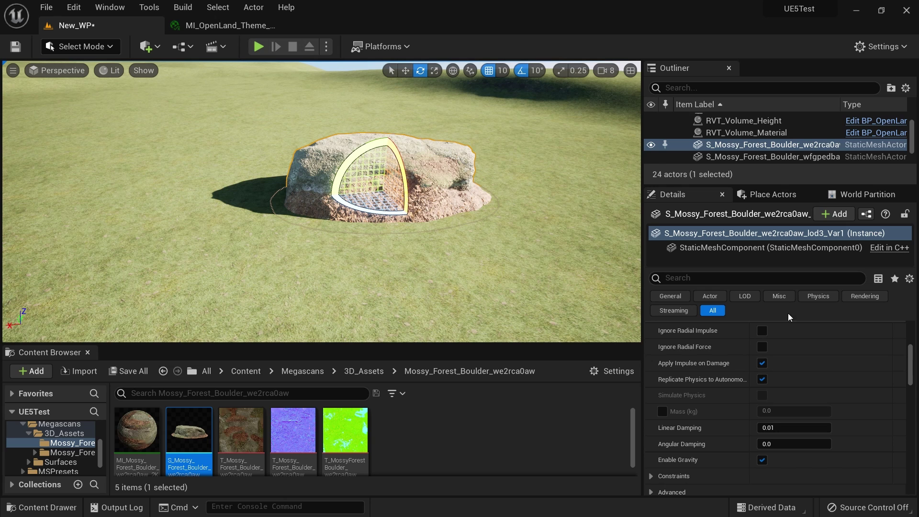
scroll(717, 329, up, 10)
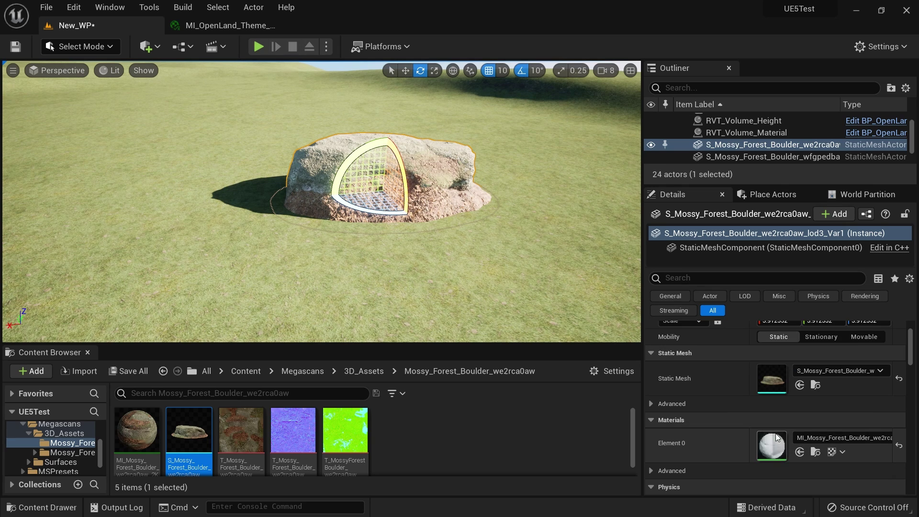
double_click(784, 444)
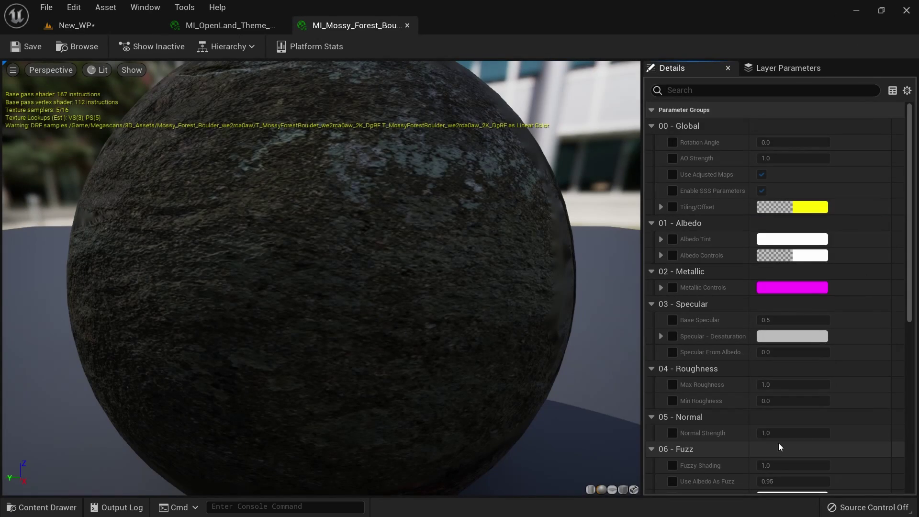
scroll(914, 253, down, 2)
scroll(914, 252, down, 6)
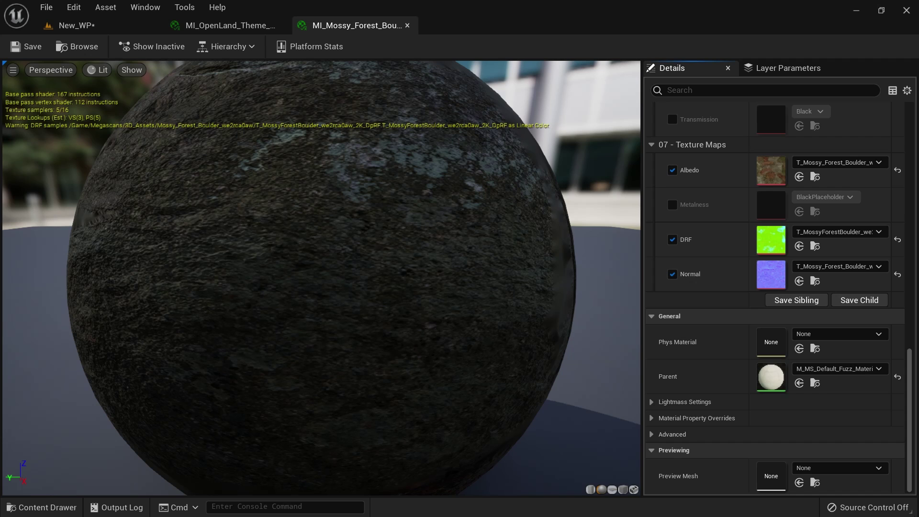
double_click(767, 381)
Add a Use_OpenLand_RVT_Tools node to the M_MS_Default_Fuzz_Material graph near the MF_Fuzz node
scroll(445, 383, down, 3)
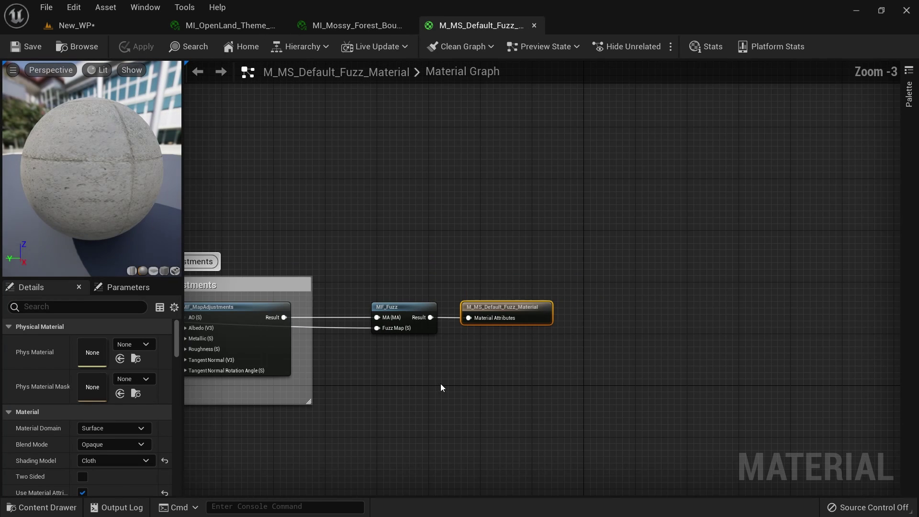
right_drag(441, 383, 547, 352)
scroll(547, 352, down, 1)
right_click(509, 356)
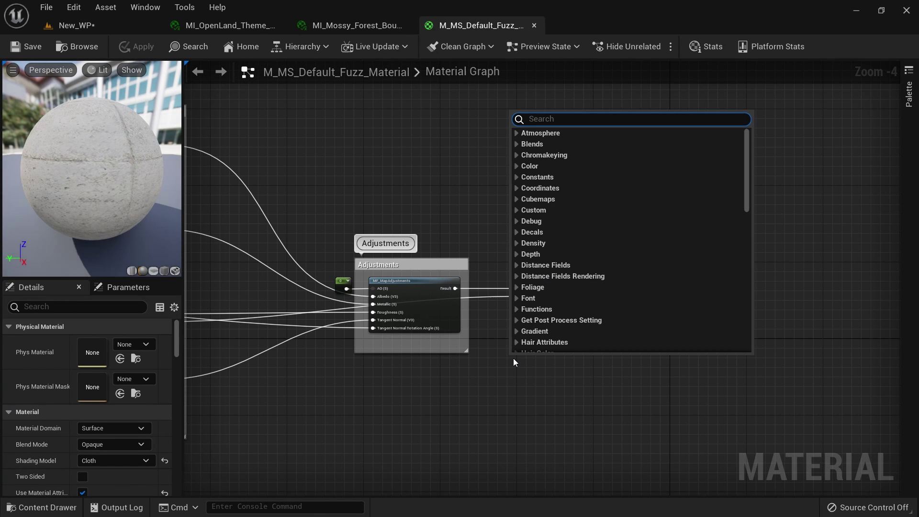
text(open)
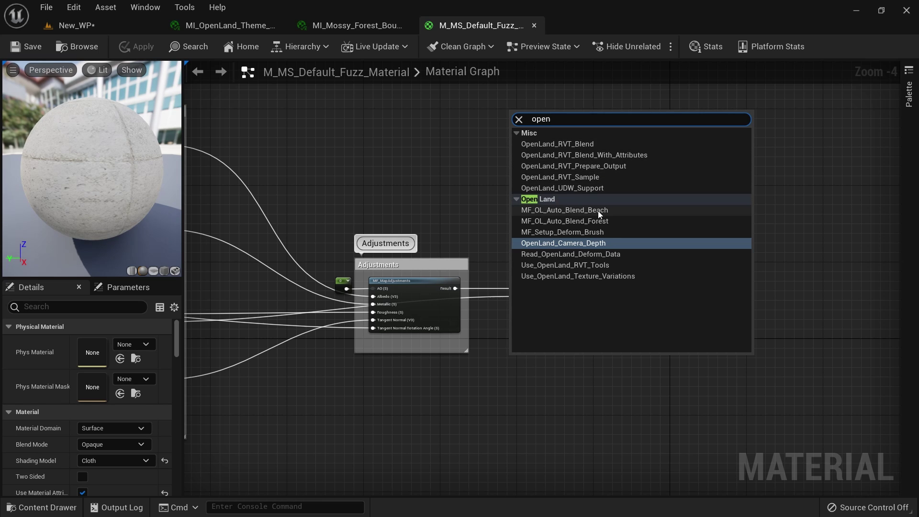
click(567, 266)
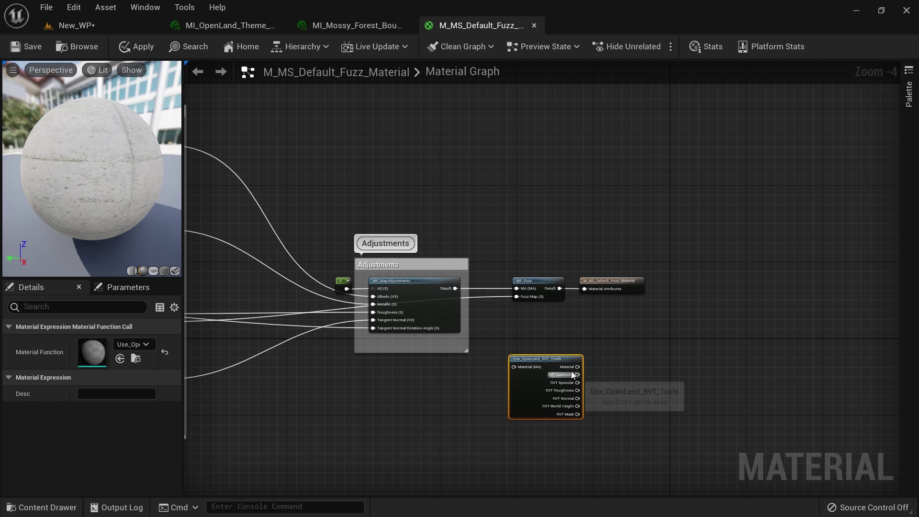
Wire Use_OpenLand_RVT_Tools between the MF_Fuzz result and the output node's Material Attributes, and align it in line between them
scroll(627, 378, up, 3)
right_drag(620, 384, 433, 359)
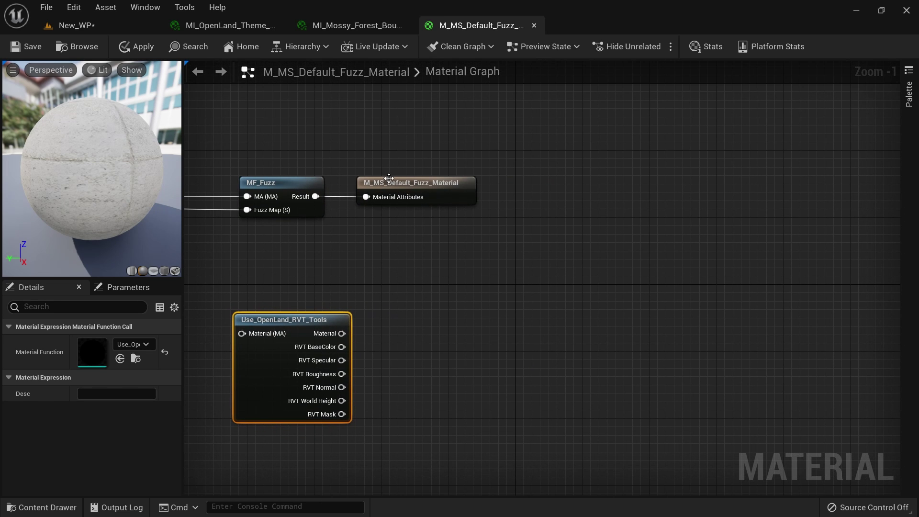
drag(388, 178, 624, 178)
drag(299, 330, 472, 243)
drag(316, 196, 408, 272)
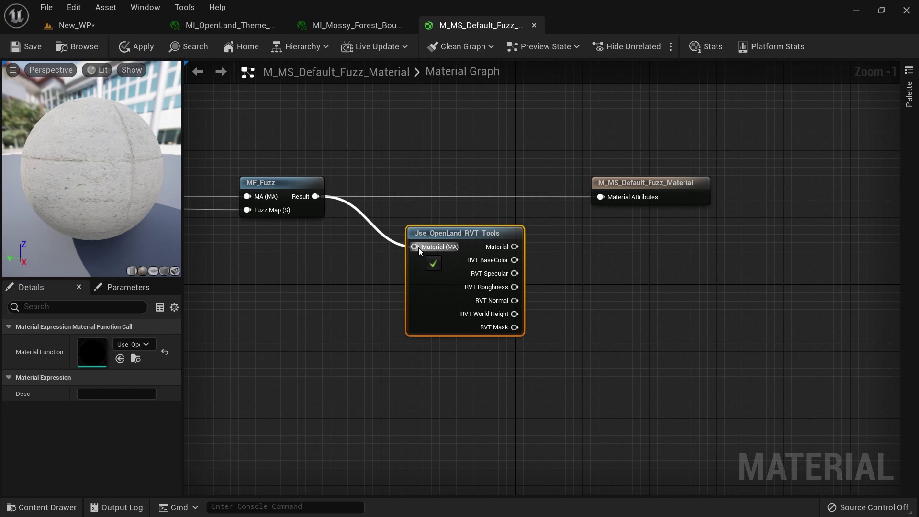
drag(590, 210, 590, 205)
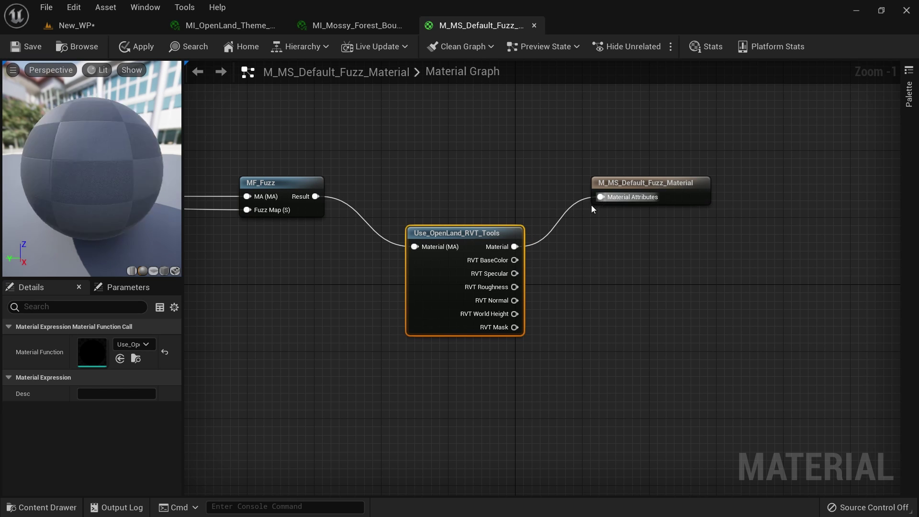
drag(458, 236, 449, 186)
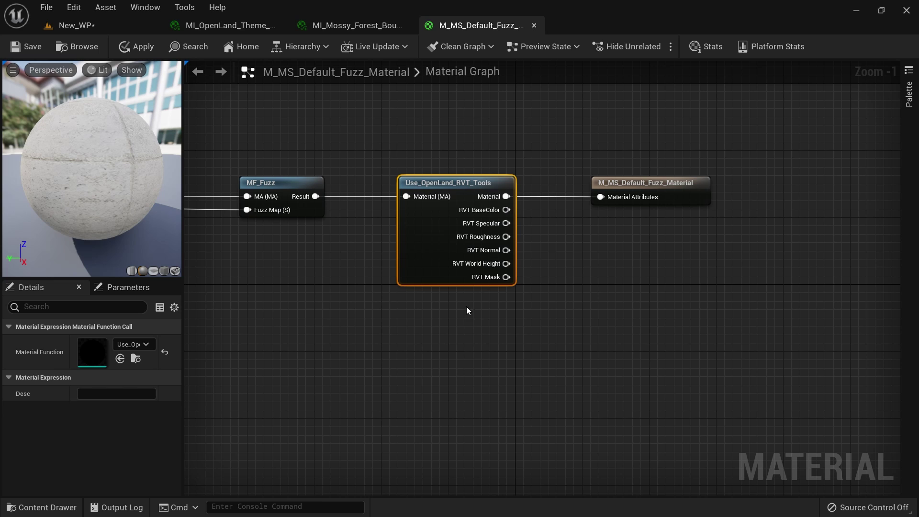
Try adding an OpenLand_RVT_Blend_With_Attributes node below Use_OpenLand_RVT_Tools, and delete it
right_click(409, 335)
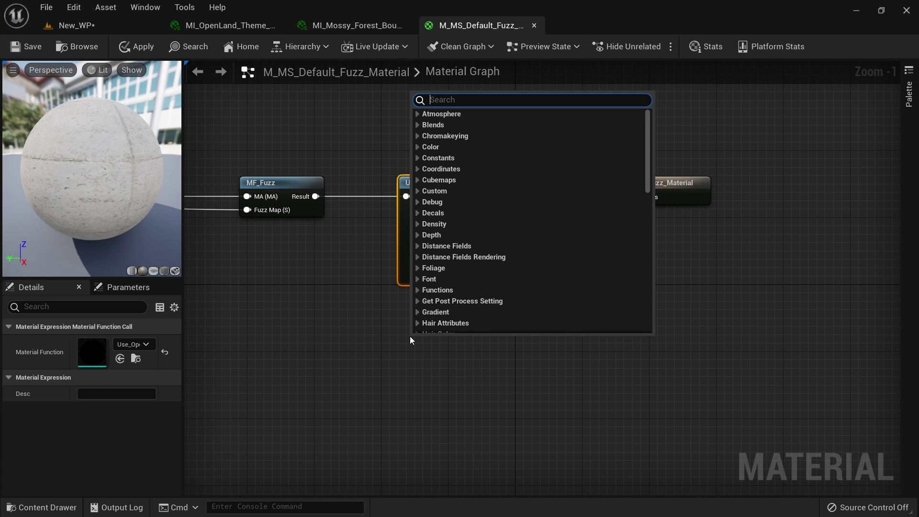
right_click(384, 373)
text(RVT)
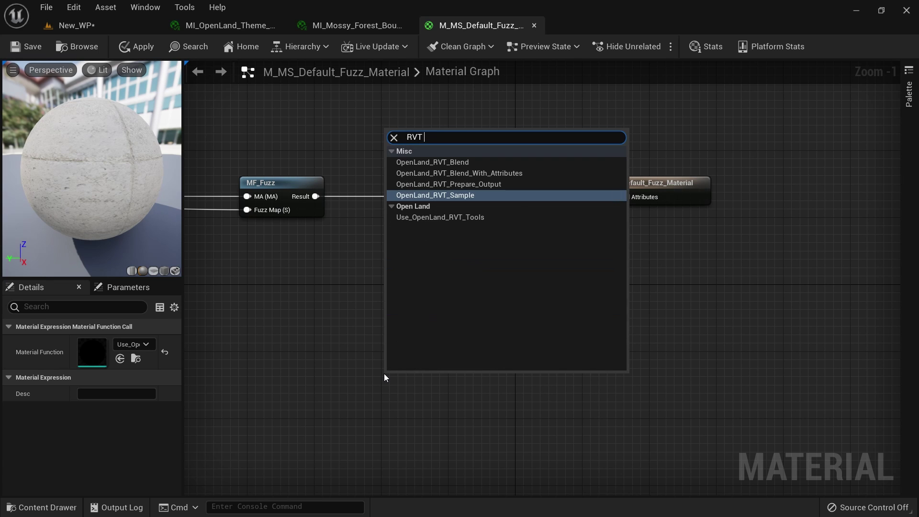
text(mn)
key(BackSpace)
key(BackSpace)
click(494, 176)
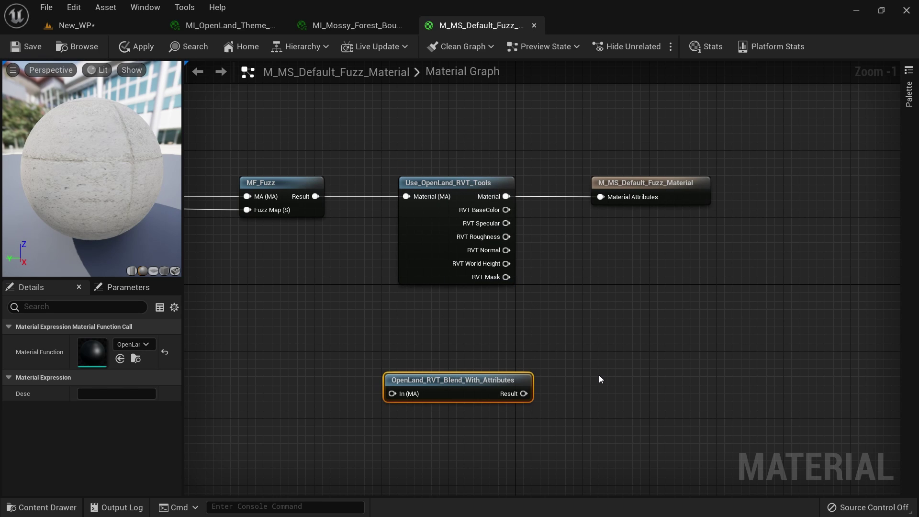
key(Delete)
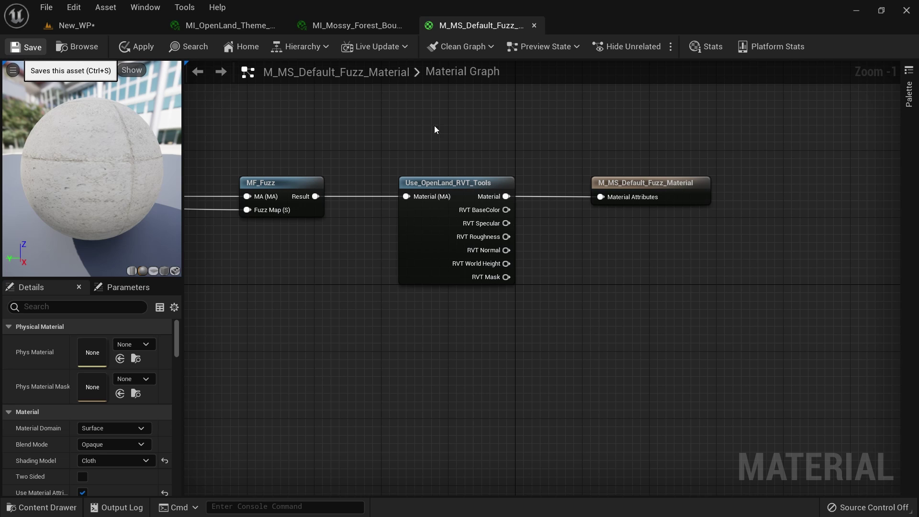
Save M_MS_Default_Fuzz_Material, and enable and save RVT Blending in the mossy boulder's material instance
key(ctrl+s)
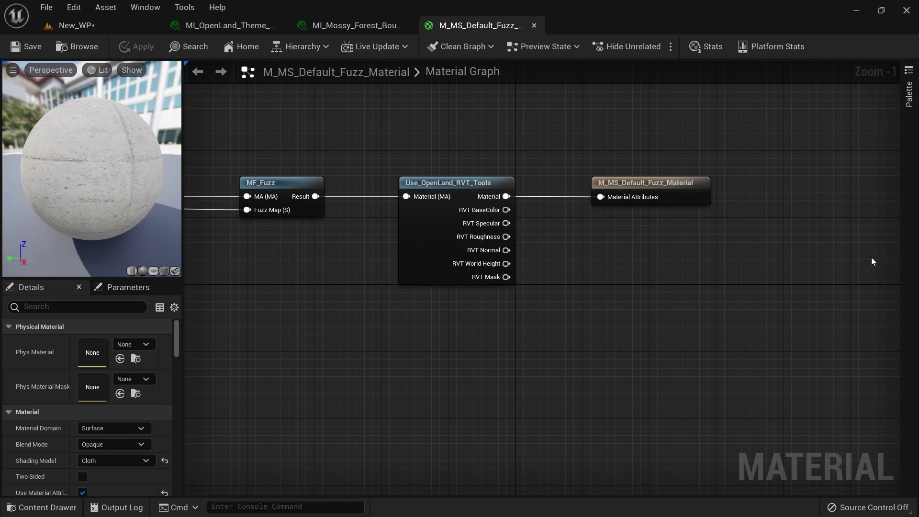
click(90, 29)
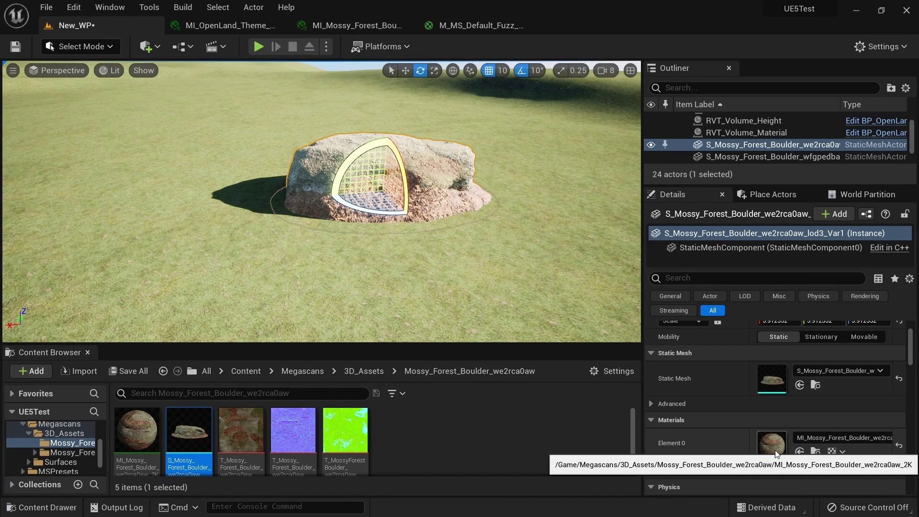
click(340, 26)
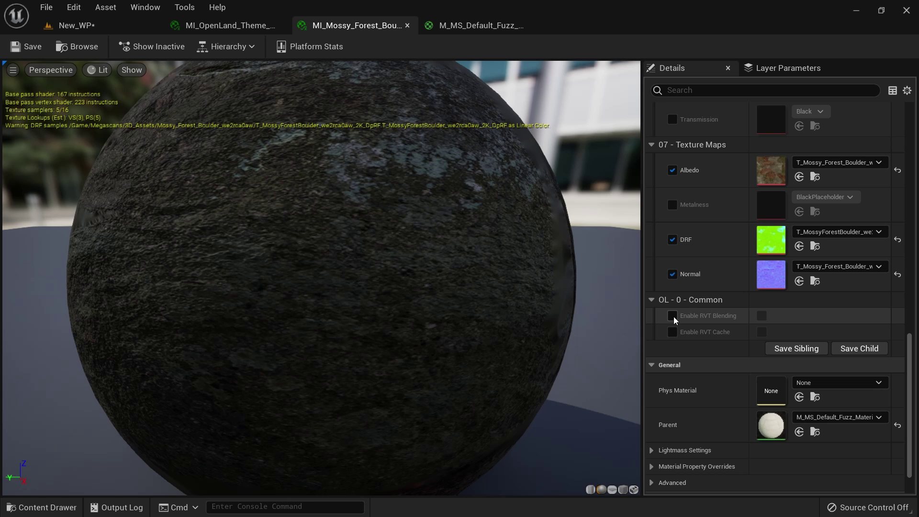
click(762, 316)
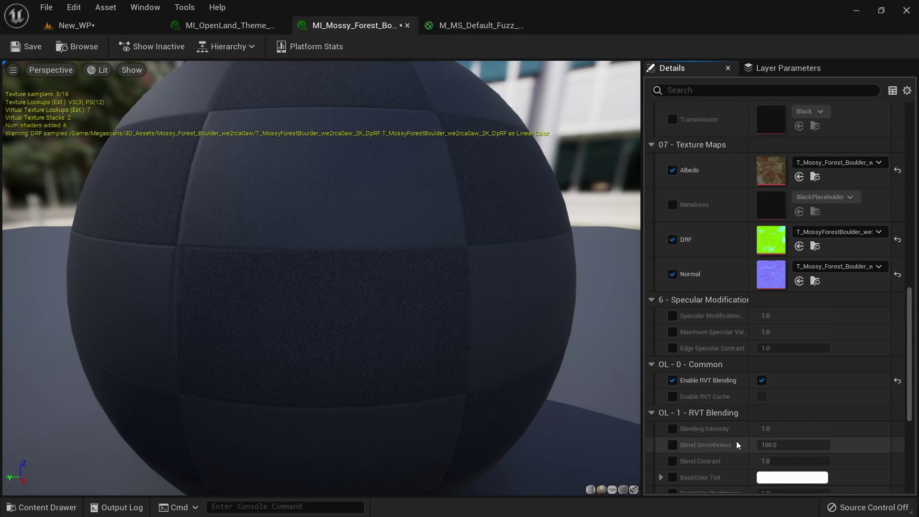
click(31, 50)
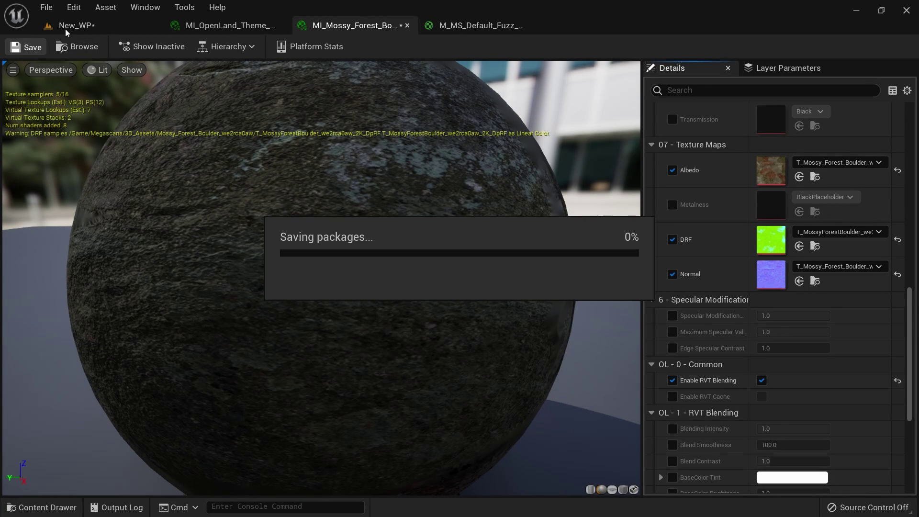
In the New_WP level, raise the mossy boulder slightly and inspect how its base blends into the grass
click(72, 27)
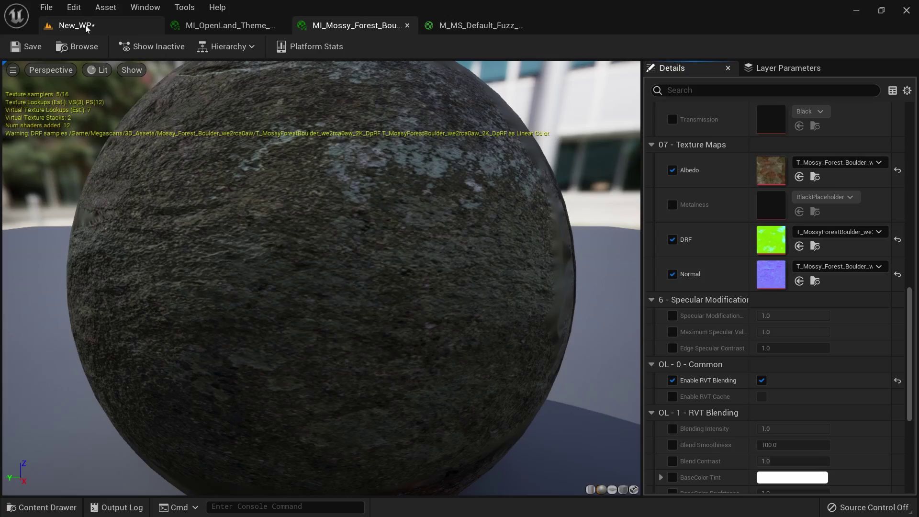
scroll(450, 240, up, 3)
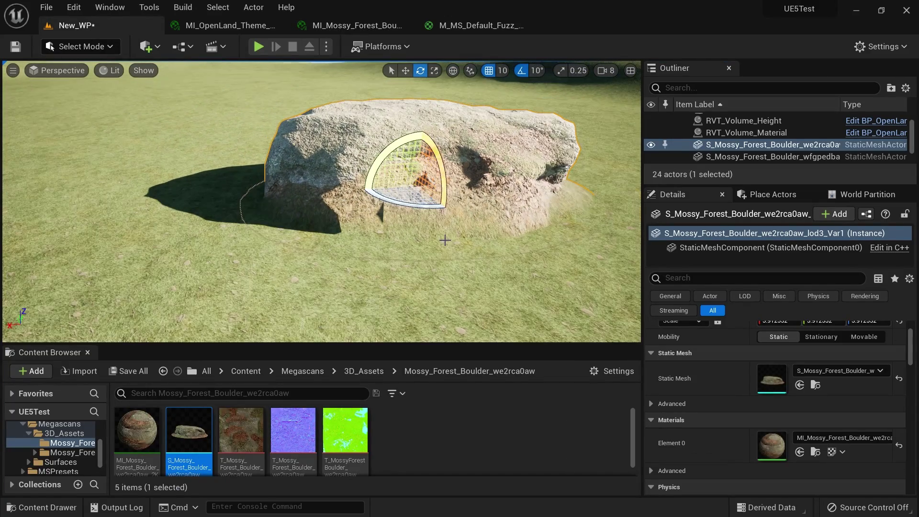
key(r)
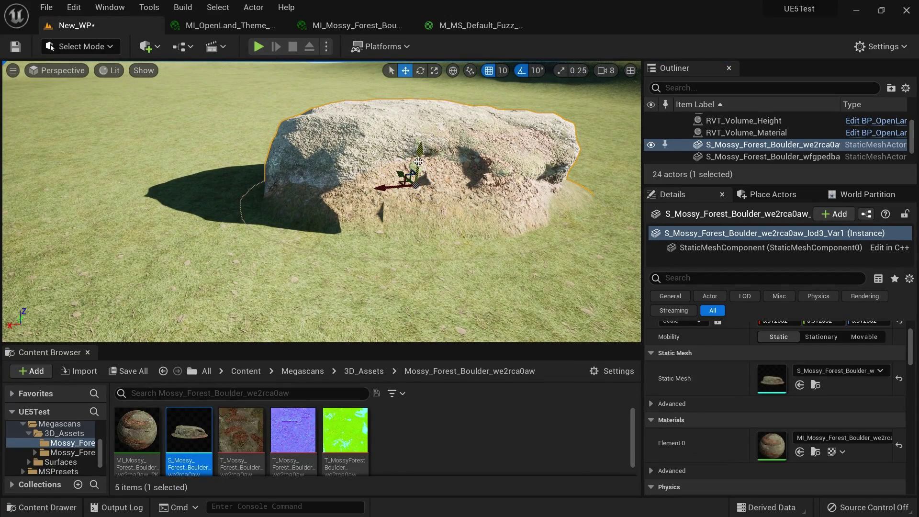
mouse_move(418, 161)
mouse_down()
mouse_move(418, 153)
mouse_move(421, 192)
mouse_move(422, 116)
mouse_move(428, 154)
mouse_up()
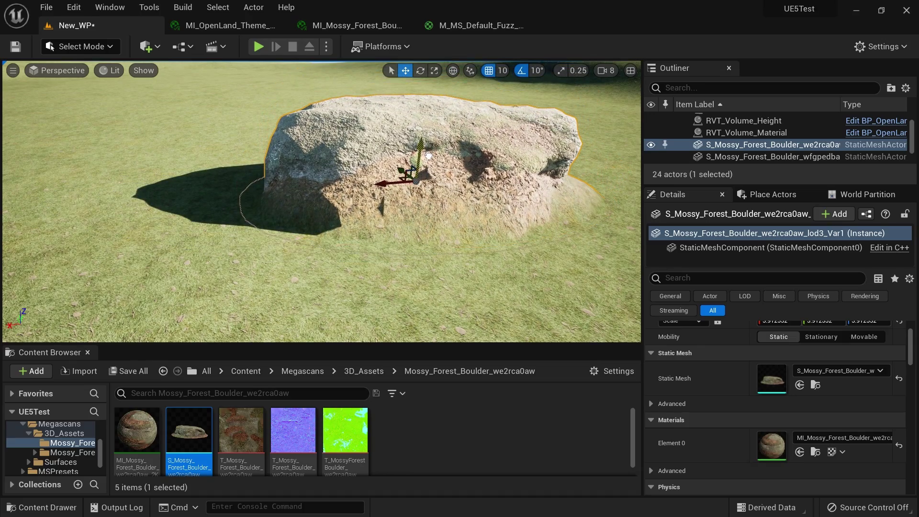
scroll(408, 288, up, 5)
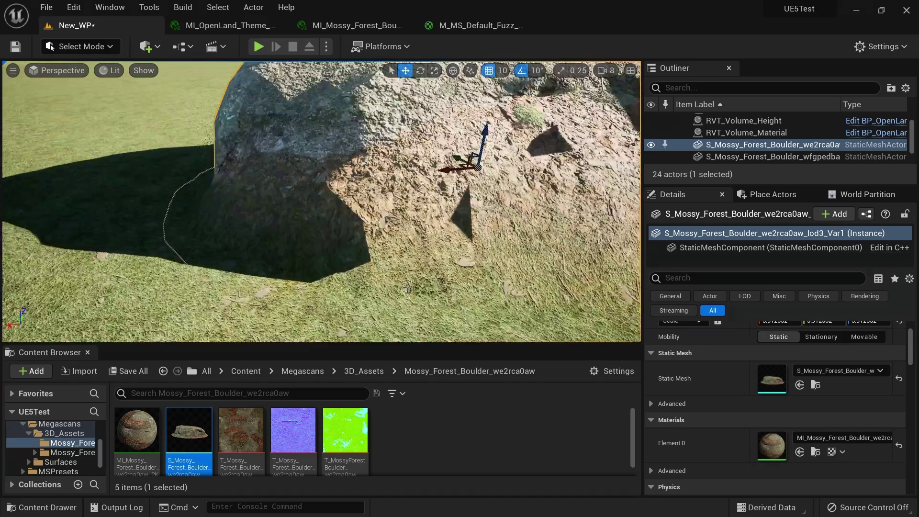
scroll(408, 287, down, 3)
key(e)
scroll(162, 246, down, 3)
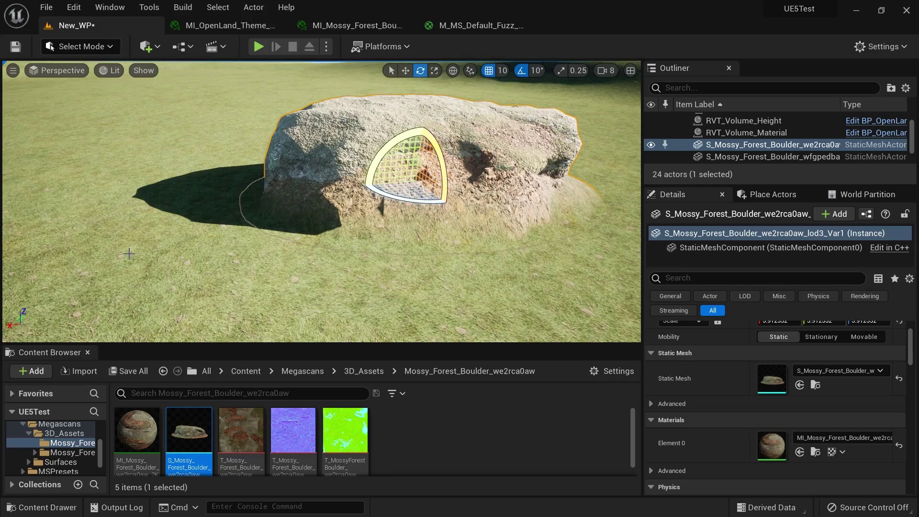
mouse_move(229, 257)
right_down()
mouse_move(196, 282)
mouse_move(211, 301)
mouse_move(229, 256)
right_up()
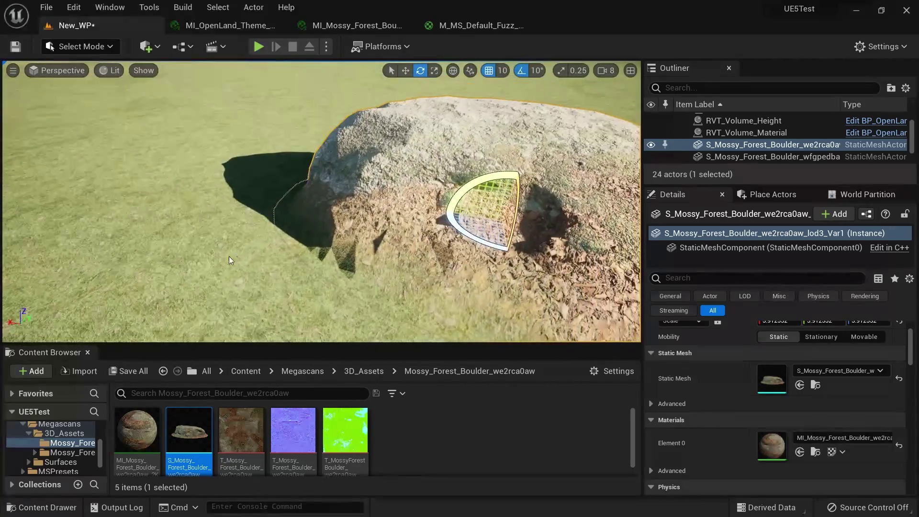
scroll(370, 270, up, 5)
scroll(401, 279, down, 10)
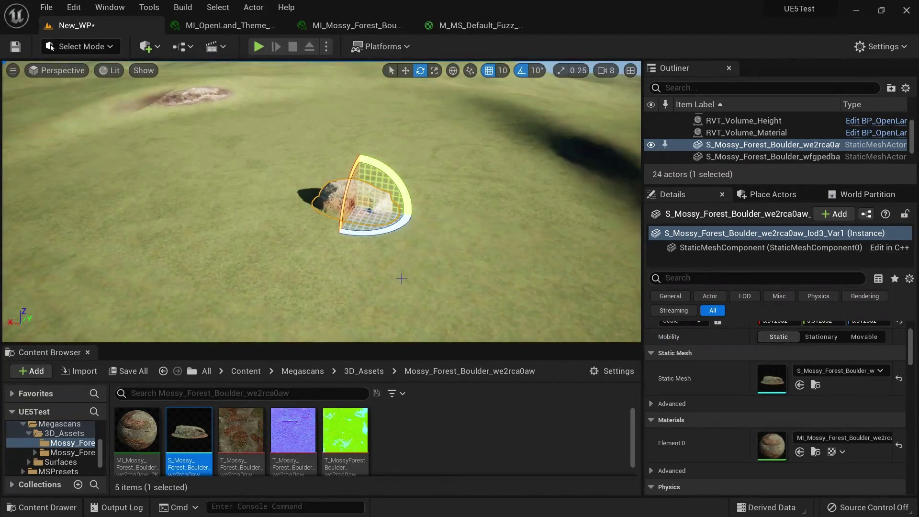
scroll(382, 248, up, 8)
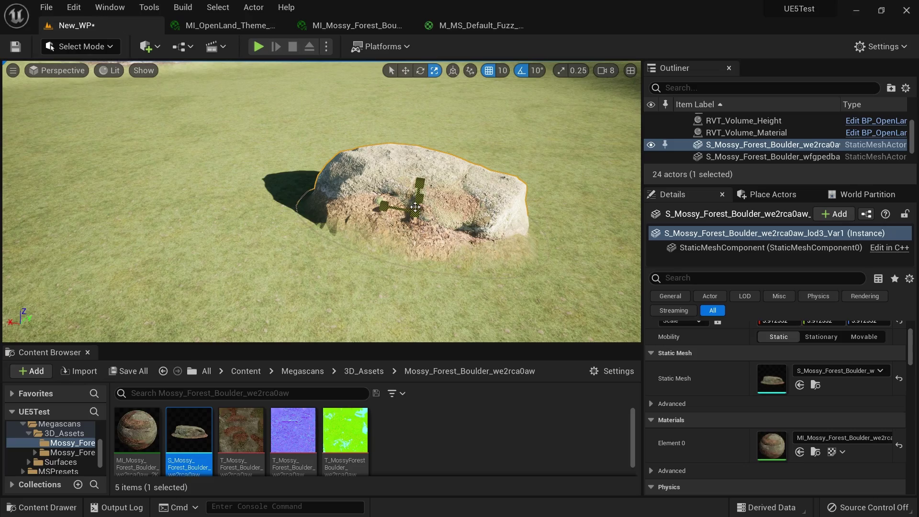
Raise the boulder until its base rim clears the ground, lower it back into the grass and deselect it
drag(420, 191, 420, 170)
right_drag(419, 171, 507, 196)
right_drag(426, 199, 400, 192)
mouse_move(253, 180)
right_down()
mouse_move(275, 187)
mouse_move(253, 180)
right_up()
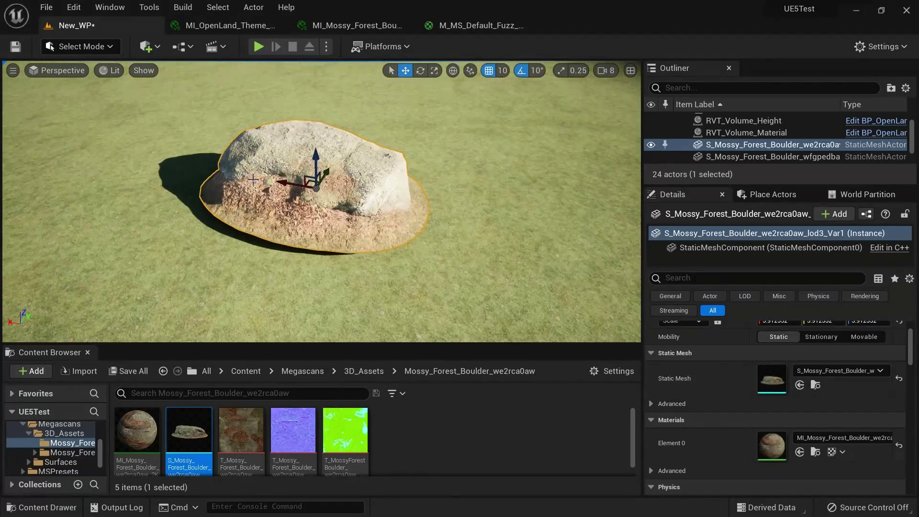
drag(316, 158, 317, 170)
scroll(447, 246, up, 3)
scroll(467, 263, down, 1)
key(e)
mouse_move(467, 263)
right_down()
mouse_move(450, 262)
mouse_move(467, 262)
right_up()
scroll(482, 257, down, 3)
click(483, 256)
scroll(450, 249, up, 3)
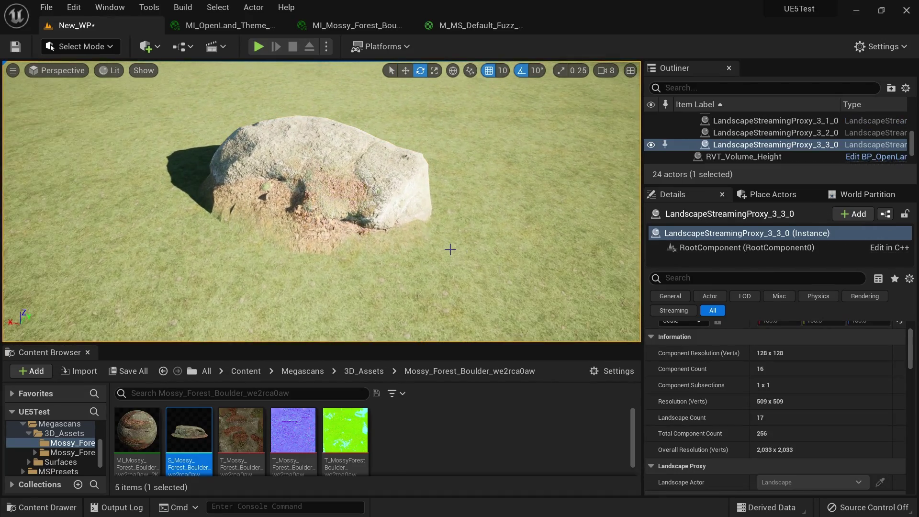
Switch the level editor to Landscape mode with the layer painting tools
click(100, 47)
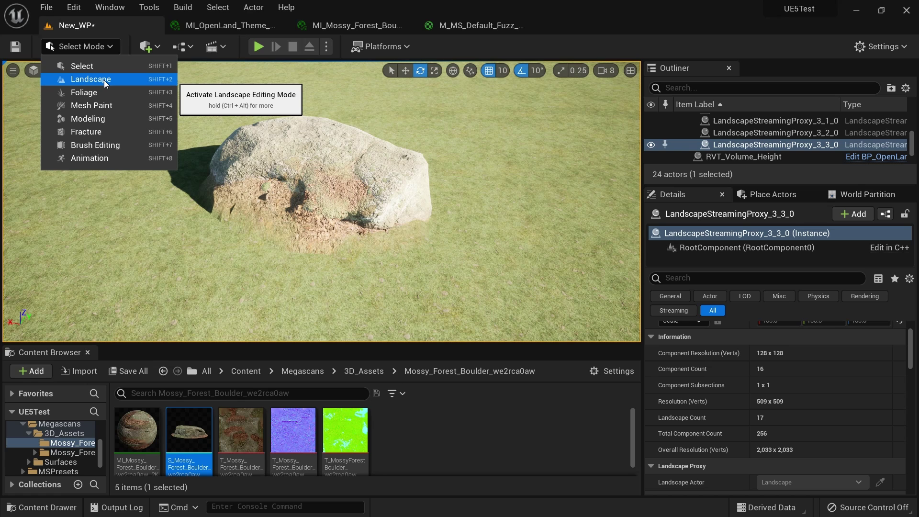
click(99, 68)
click(102, 46)
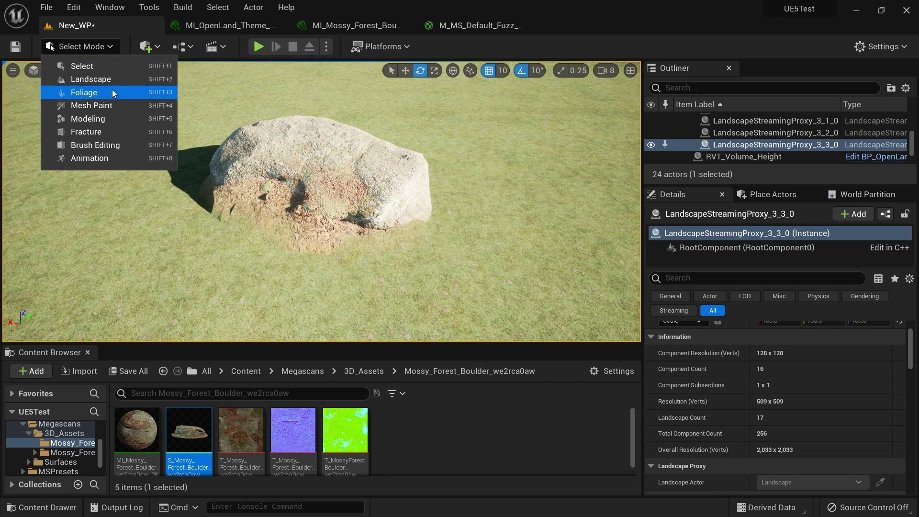
click(102, 80)
click(198, 90)
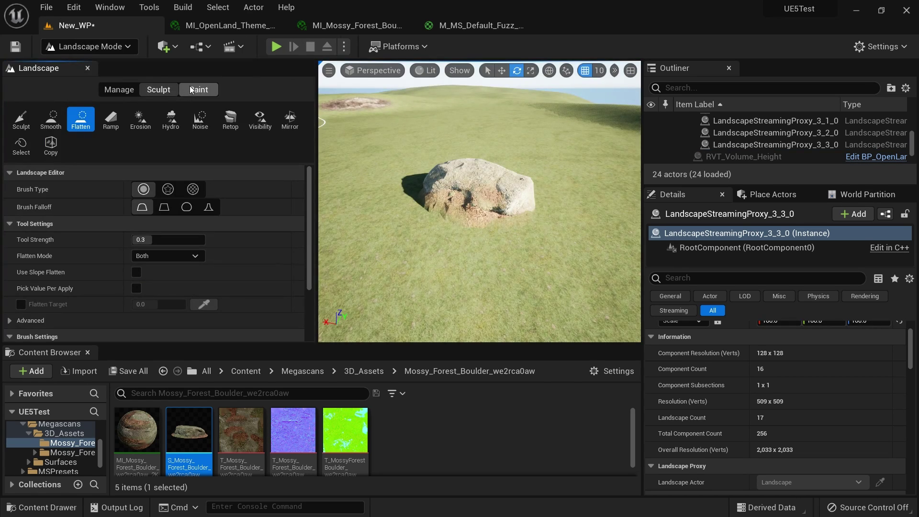
Assign Sand_LayerInfo to the Sand target layer and paint sand over the ground around the boulder
drag(309, 250, 311, 260)
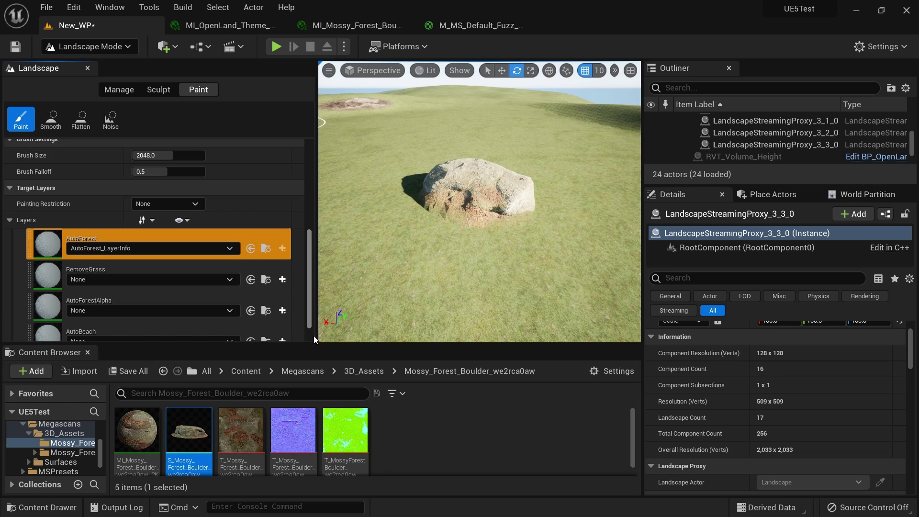
scroll(170, 288, down, 5)
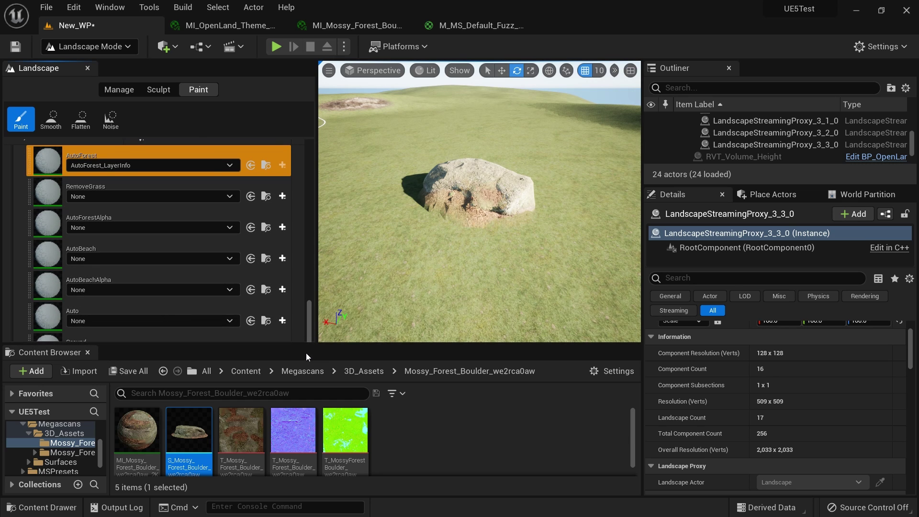
click(88, 352)
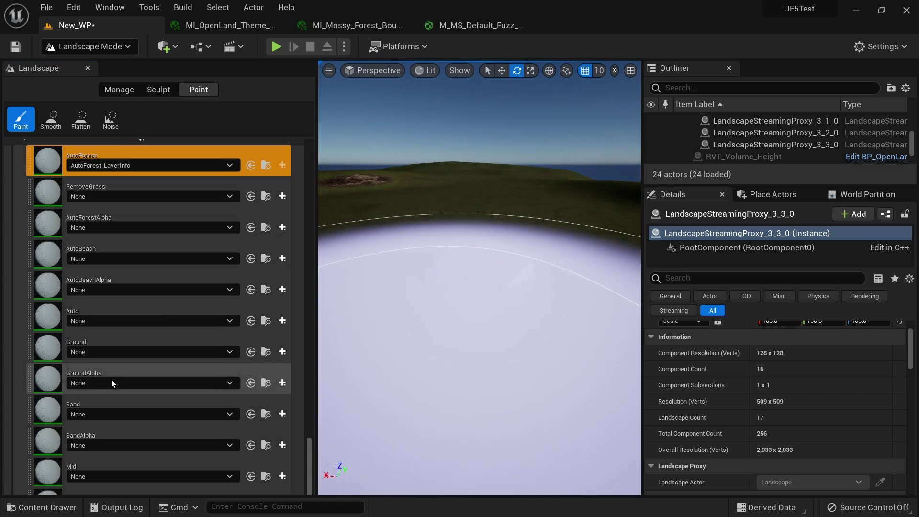
click(121, 417)
click(127, 259)
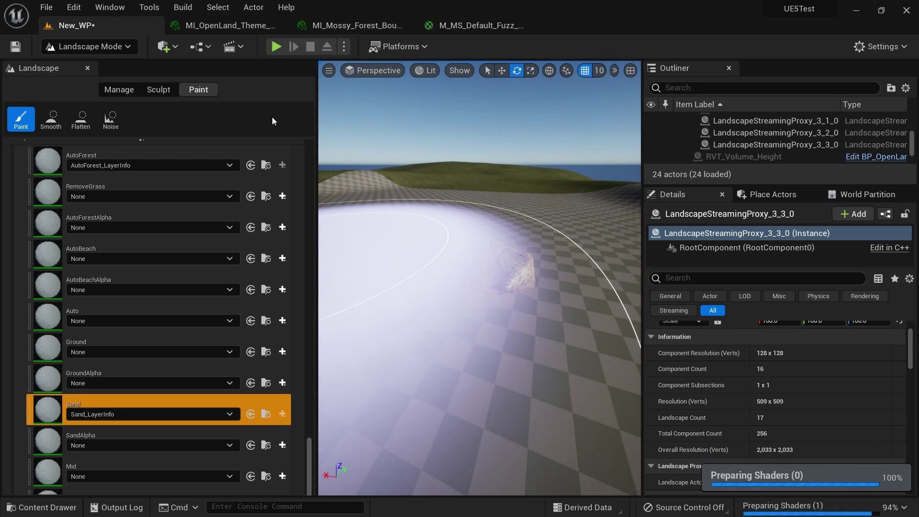
drag(609, 233, 521, 236)
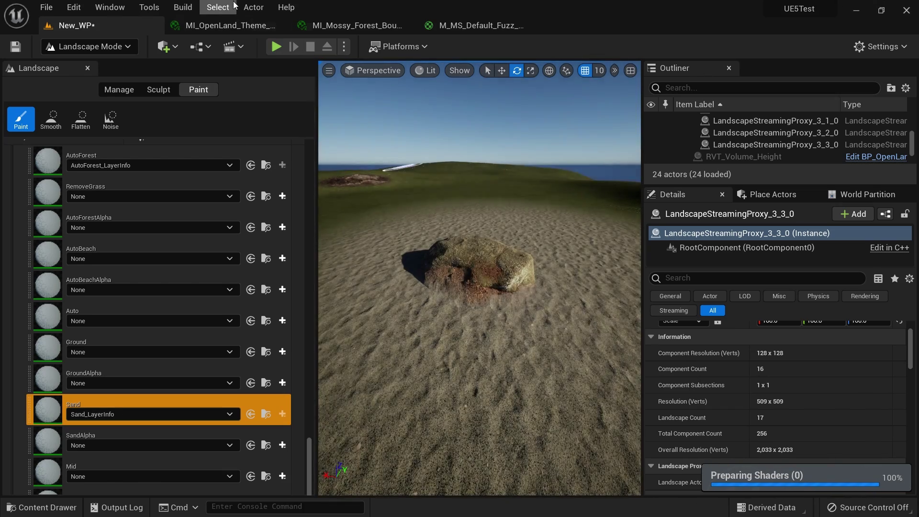
Return to Select mode and inspect the boulder's blend with the painted sand
click(87, 68)
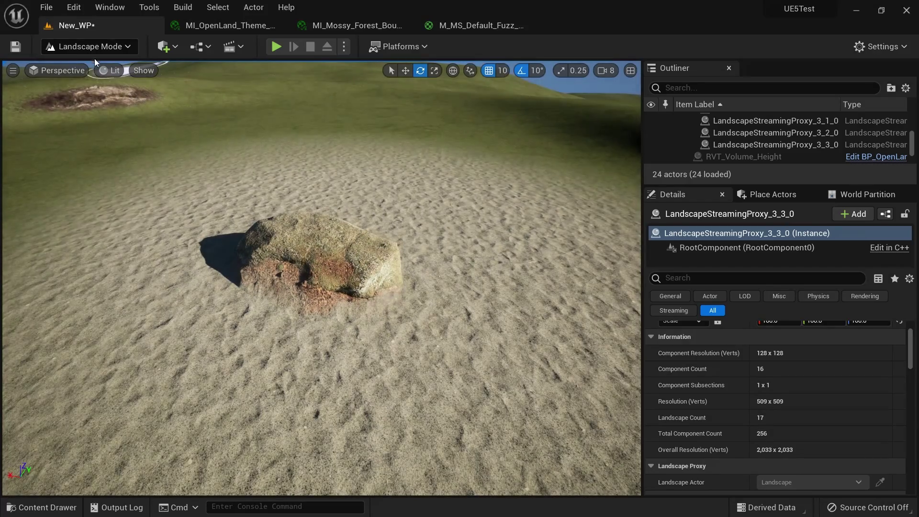
click(90, 47)
click(77, 66)
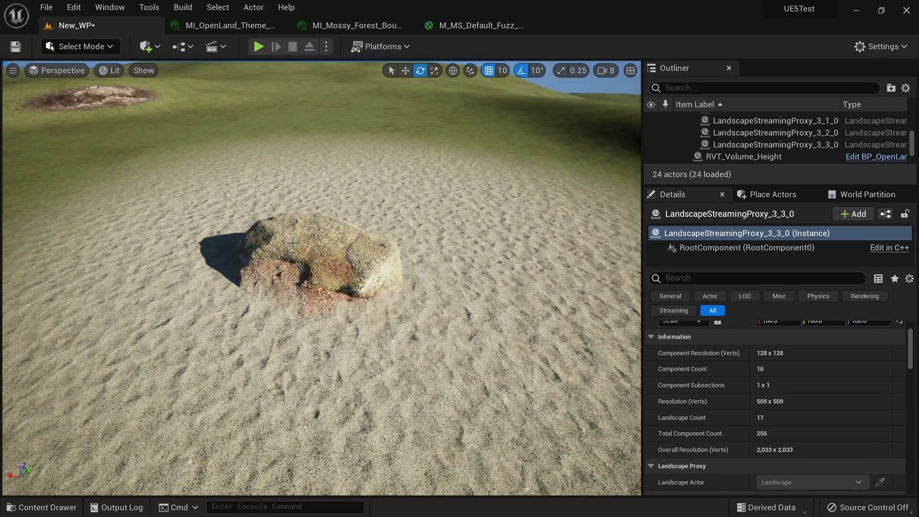
scroll(322, 273, up, 6)
scroll(241, 360, down, 6)
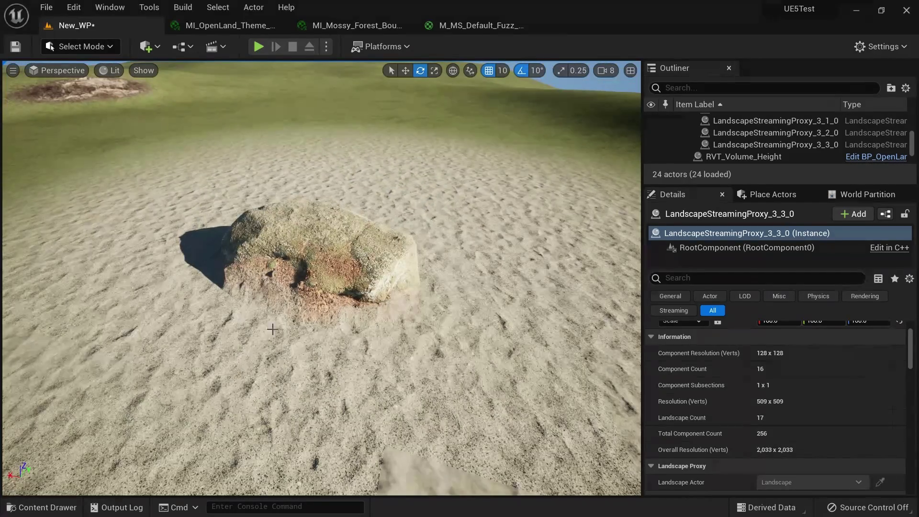
Raise the boulder slightly out of the sand and check the blend around its base
click(331, 254)
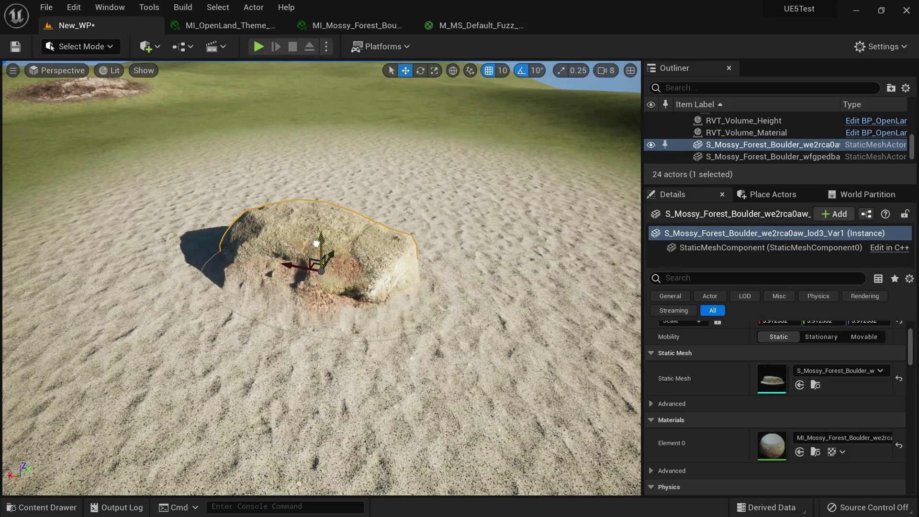
drag(316, 244, 316, 235)
click(493, 239)
scroll(494, 240, down, 6)
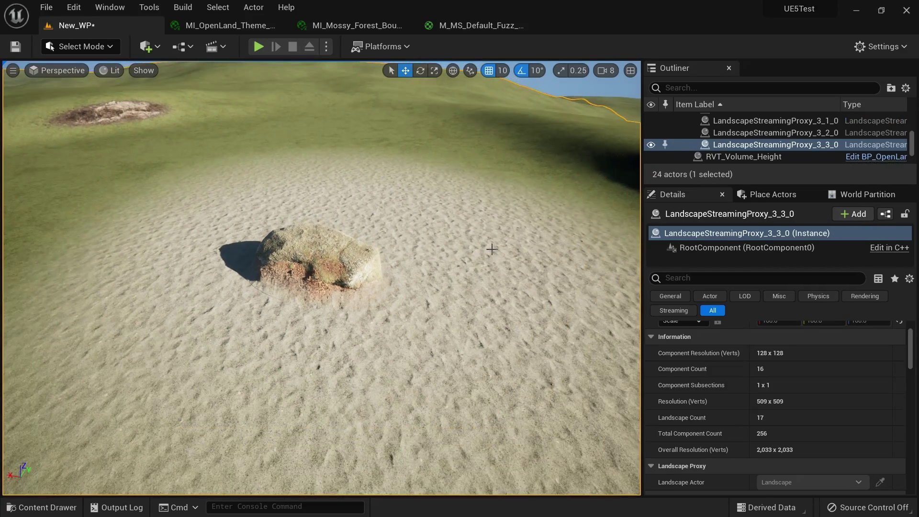
scroll(427, 255, up, 2)
scroll(339, 193, up, 3)
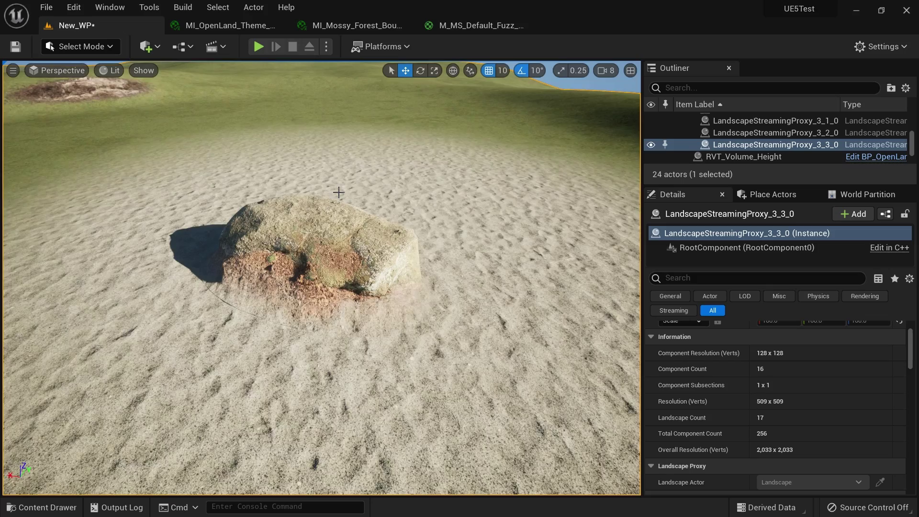
Readjust the boulder's height in the sand, deselect it and view it against the surrounding landscape
click(334, 223)
drag(322, 230, 320, 233)
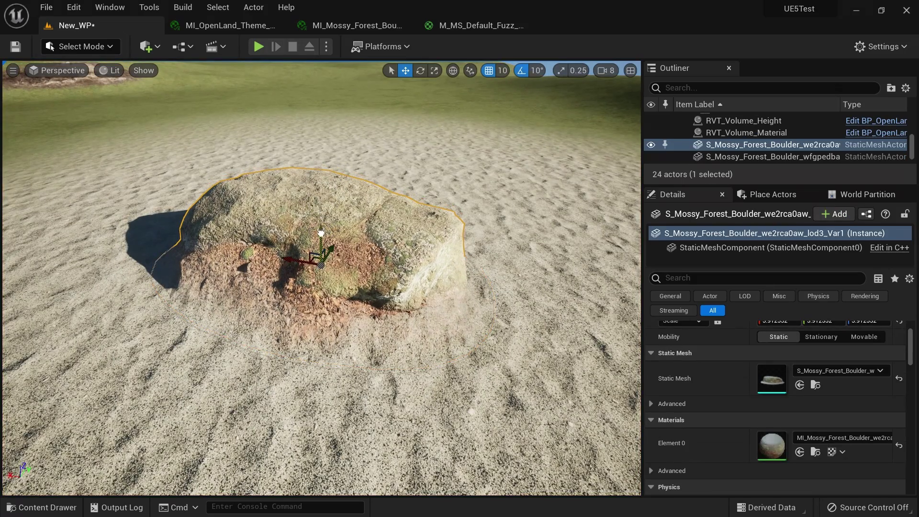
click(421, 184)
scroll(430, 193, down, 4)
right_drag(430, 195, 395, 187)
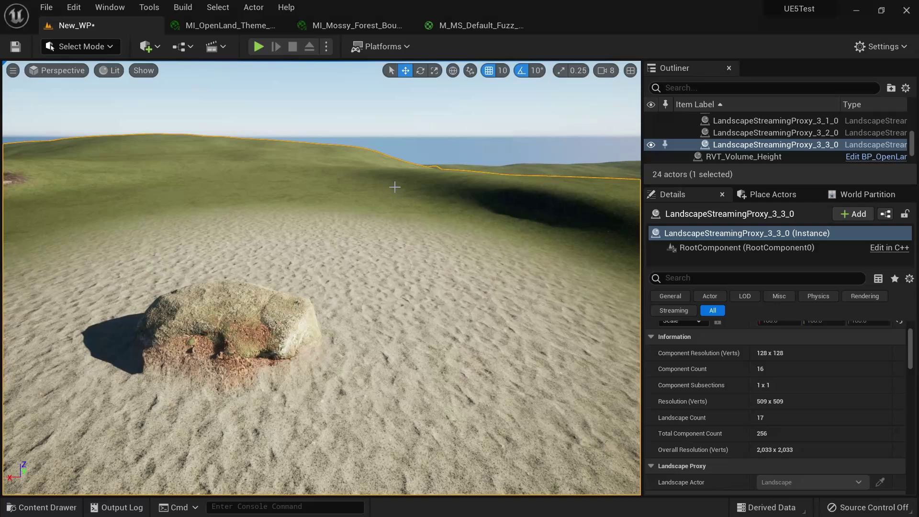
Turn off Use RVT Cache in the OpenLand theme's landscape material instance
scroll(818, 158, up, 10)
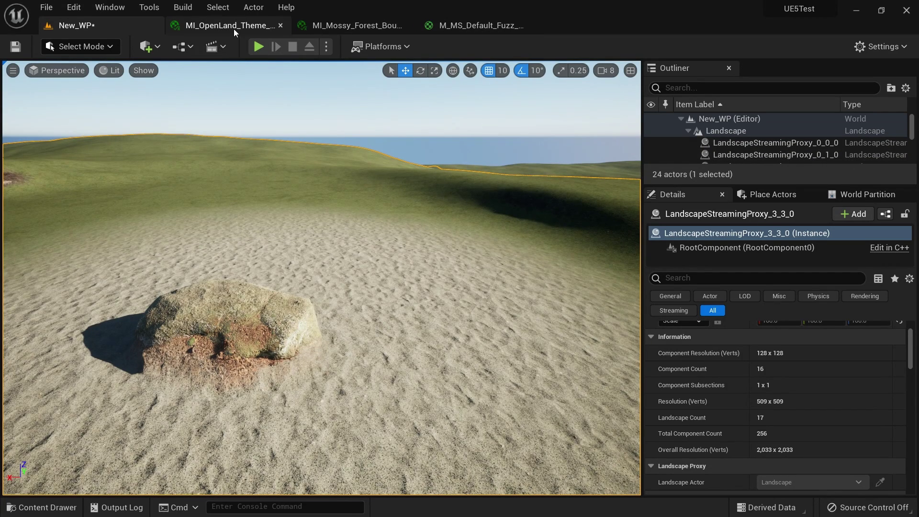
click(235, 30)
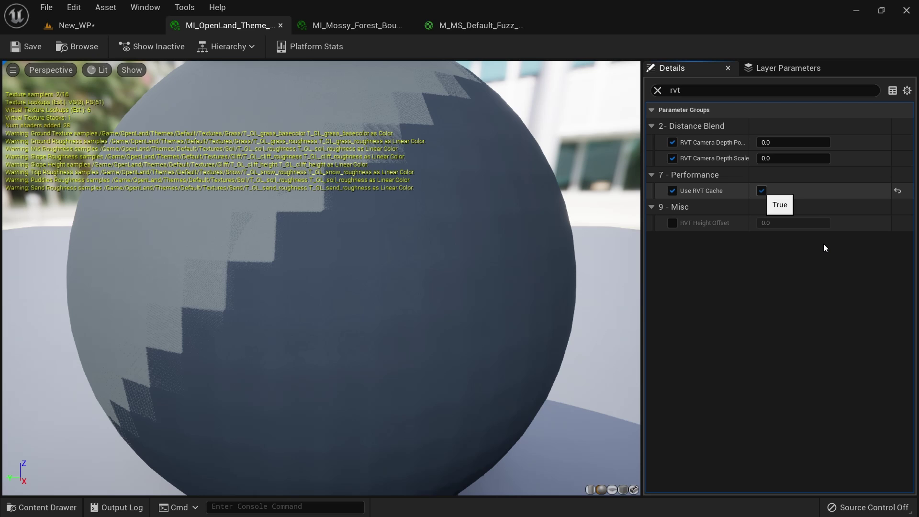
key(space)
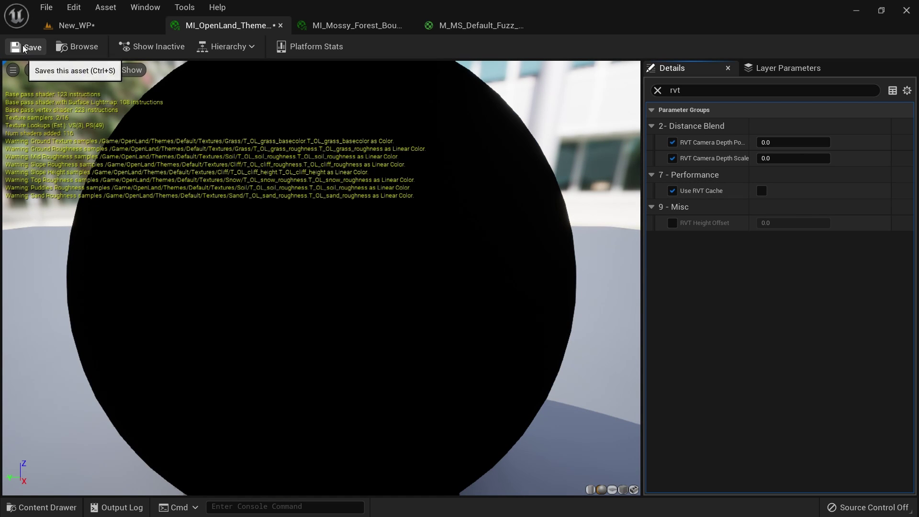
Save the landscape material instance and return to the New_WP level to inspect the boulder's blend with the sand up close
click(25, 47)
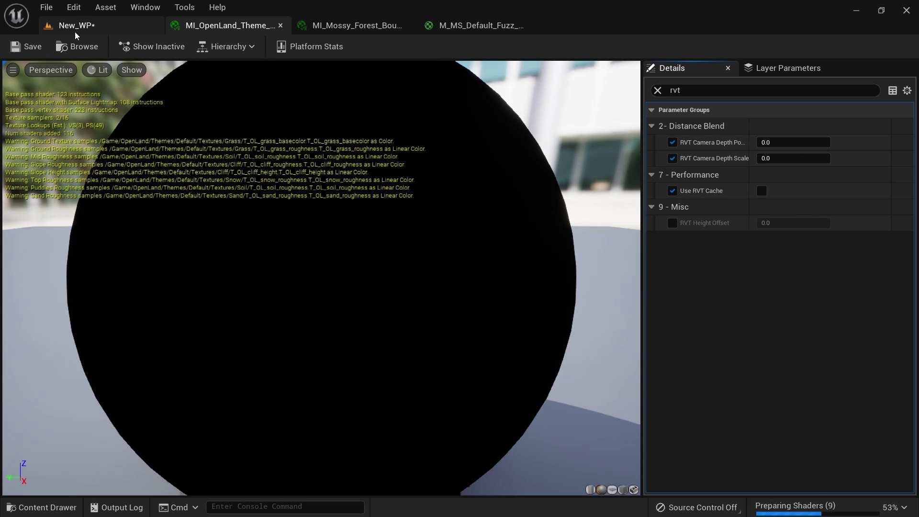
click(82, 28)
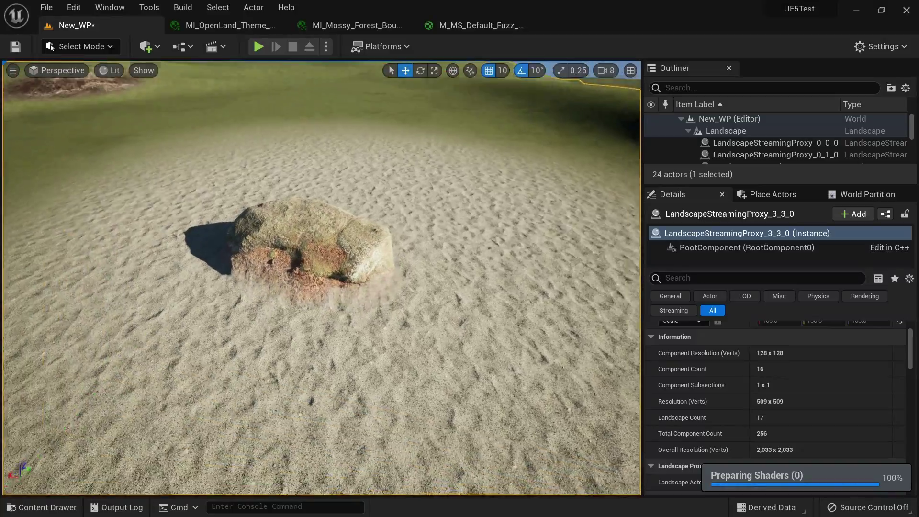
right_drag(322, 277, 340, 293)
right_drag(111, 210, 111, 210)
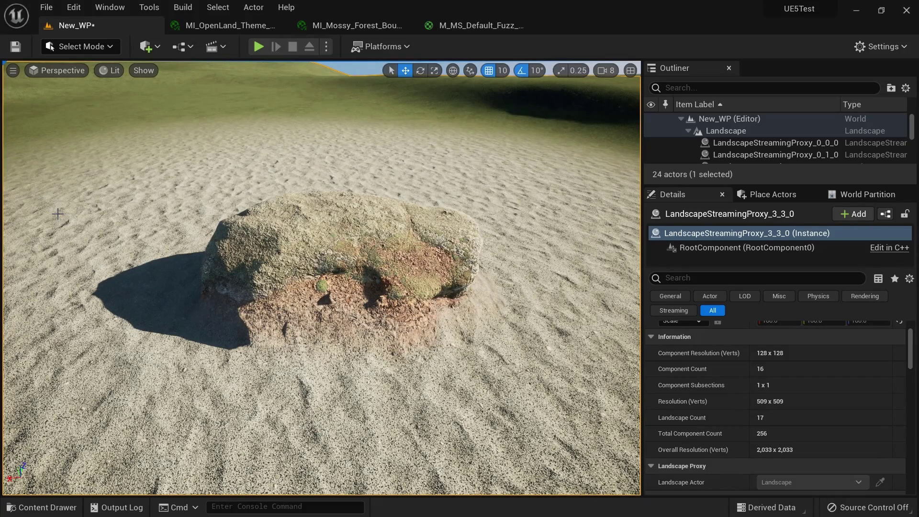
mouse_move(83, 211)
right_down()
mouse_move(84, 181)
mouse_move(134, 206)
mouse_move(90, 207)
mouse_move(91, 158)
mouse_move(92, 225)
right_up()
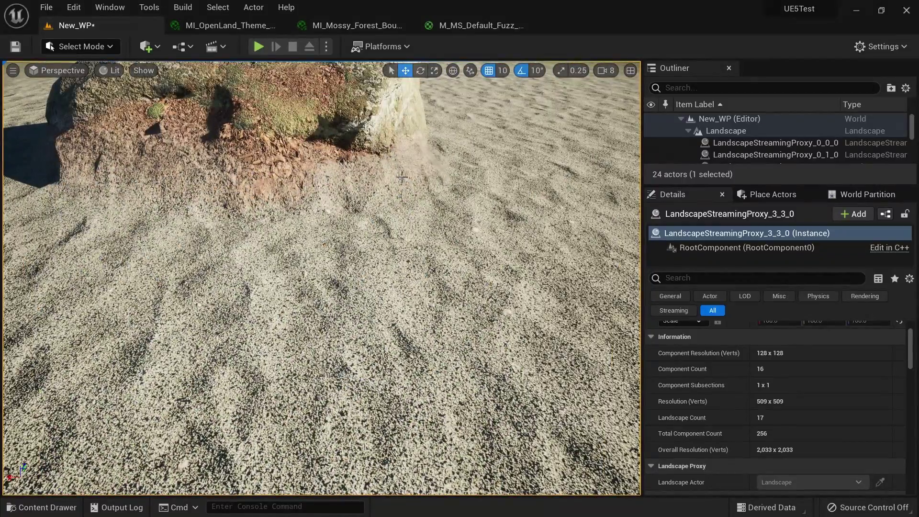
Play the level, run the character around and onto the boulder to check its sand blend, and stop the play session
key(alt+p)
click(460, 204)
key(w)
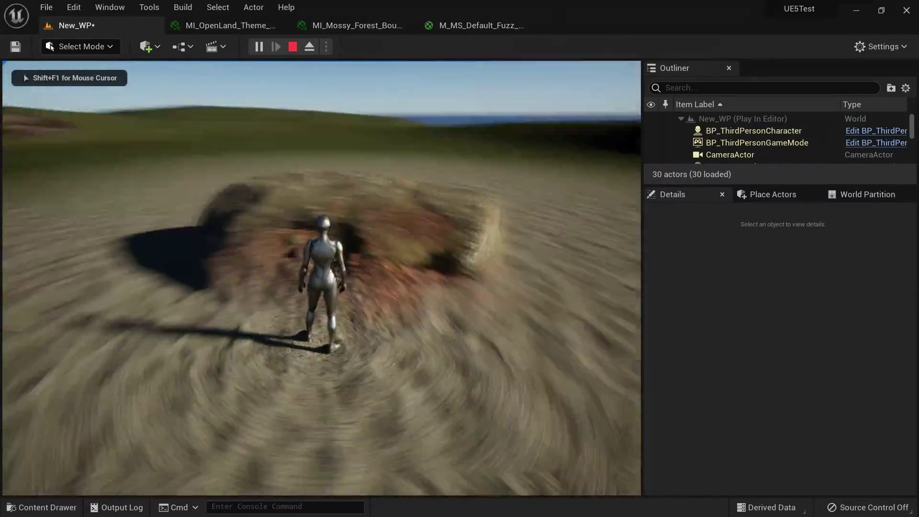
key(w)
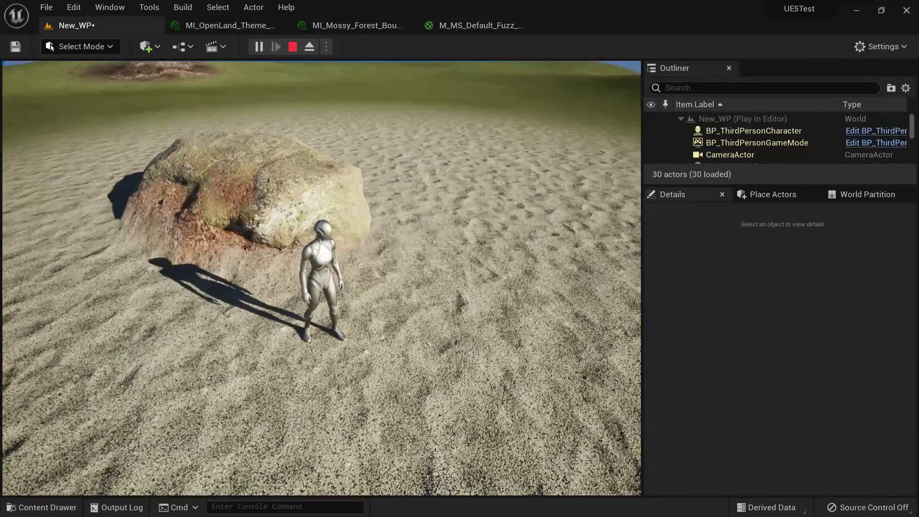
key(w)
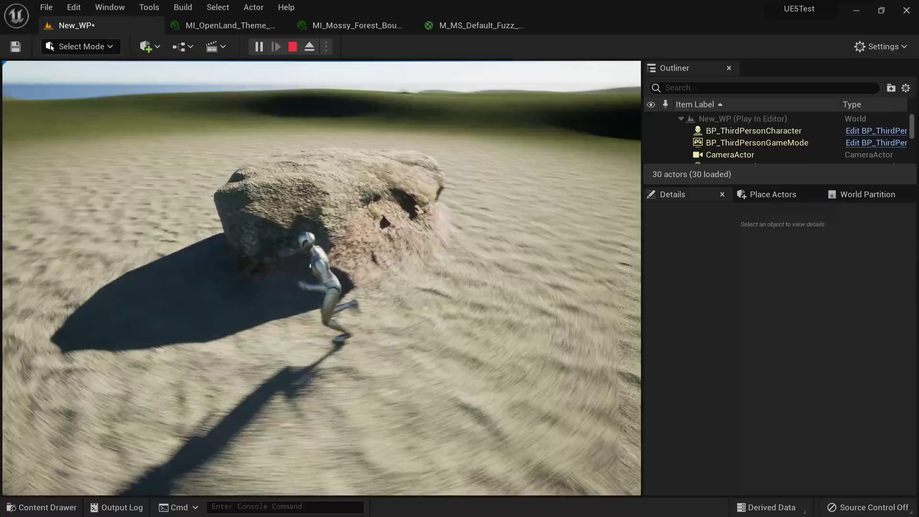
key(space)
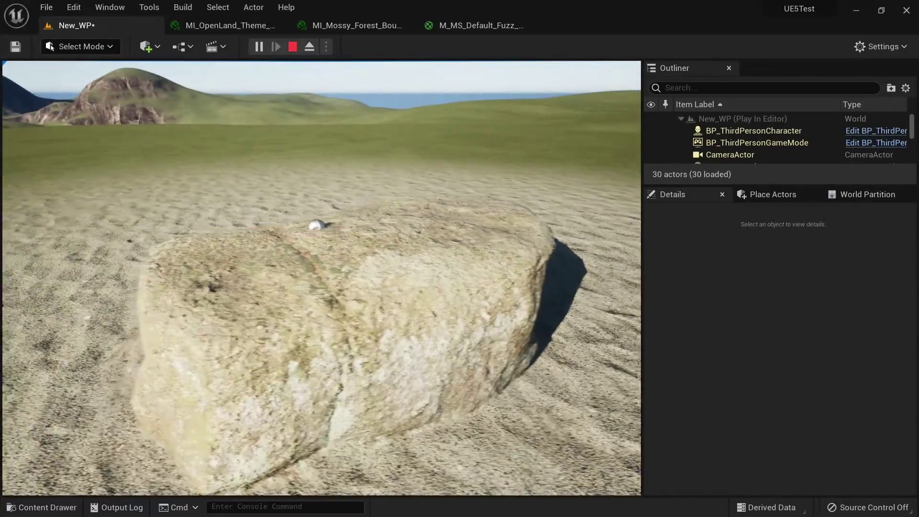
key(s)
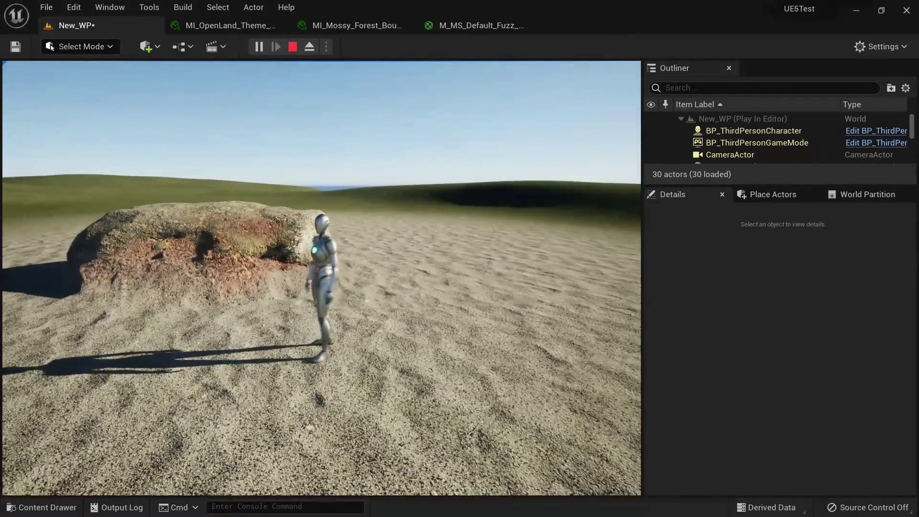
key(Escape)
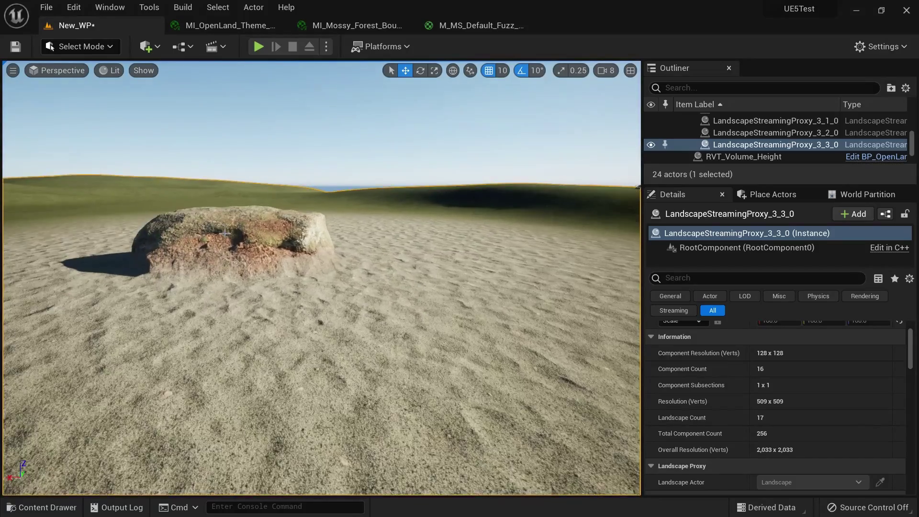
right_drag(225, 233, 186, 251)
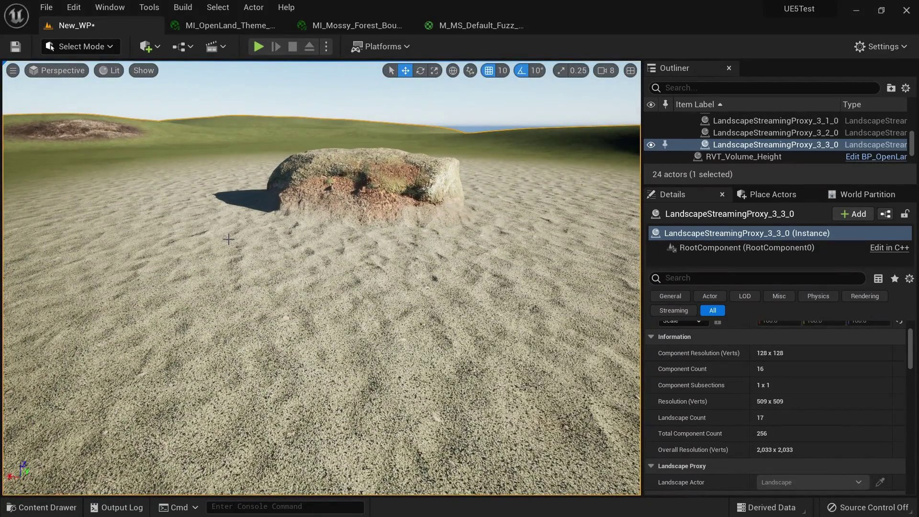